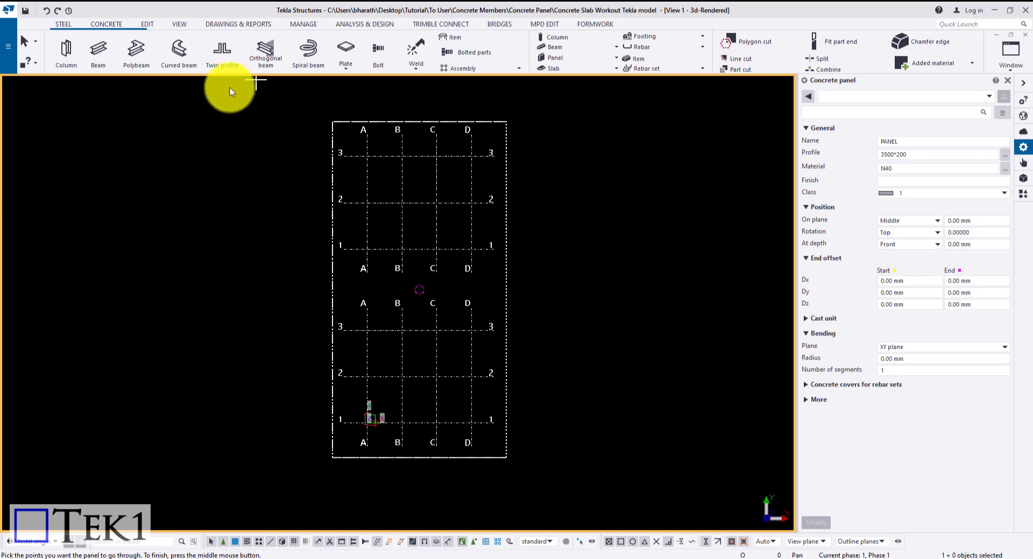
Start a concrete panel, name it CONCRETE WALL and set its profile to 3000*180.
{"action": "left_click", "coordinate": [108, 27]}
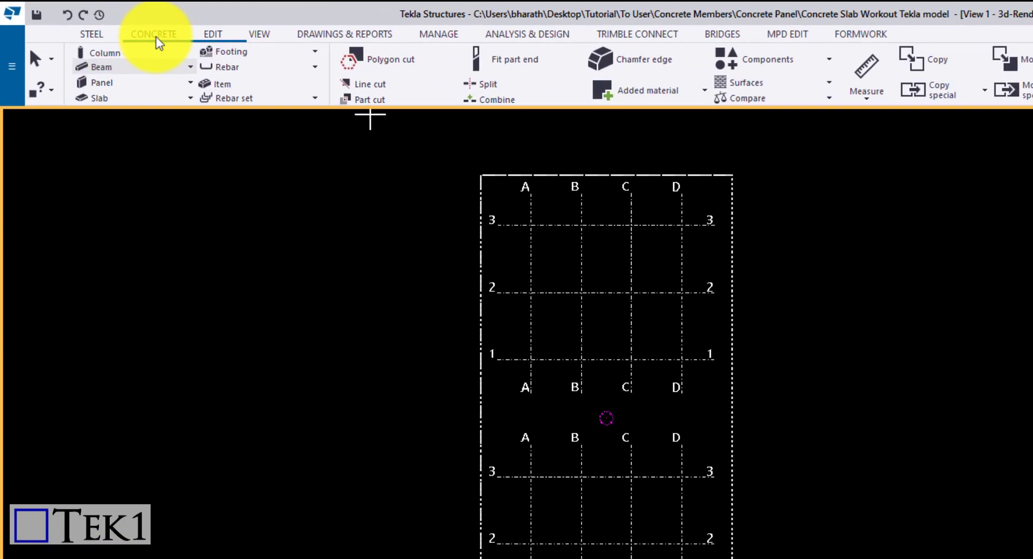
{"action": "left_click", "coordinate": [132, 60]}
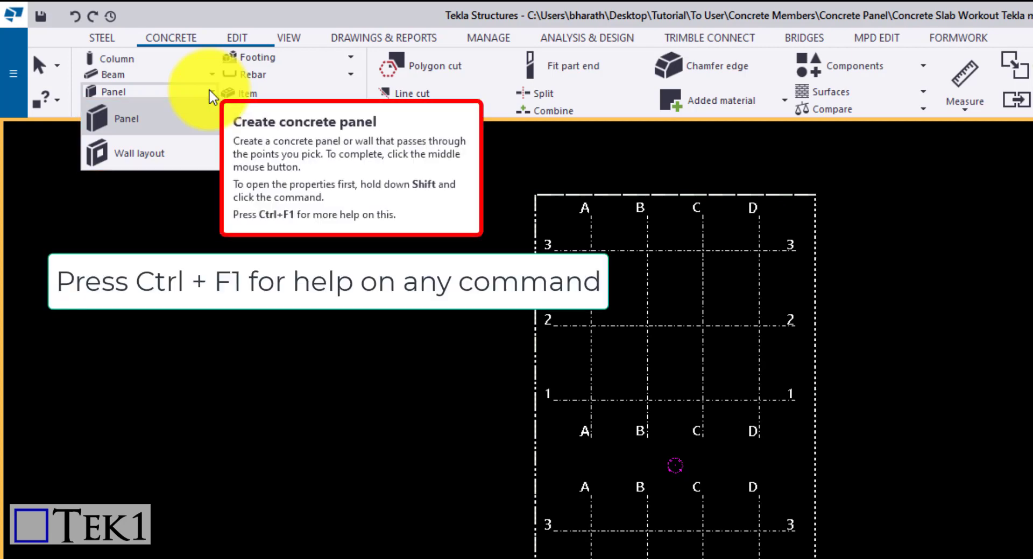
{"action": "left_click", "coordinate": [202, 126]}
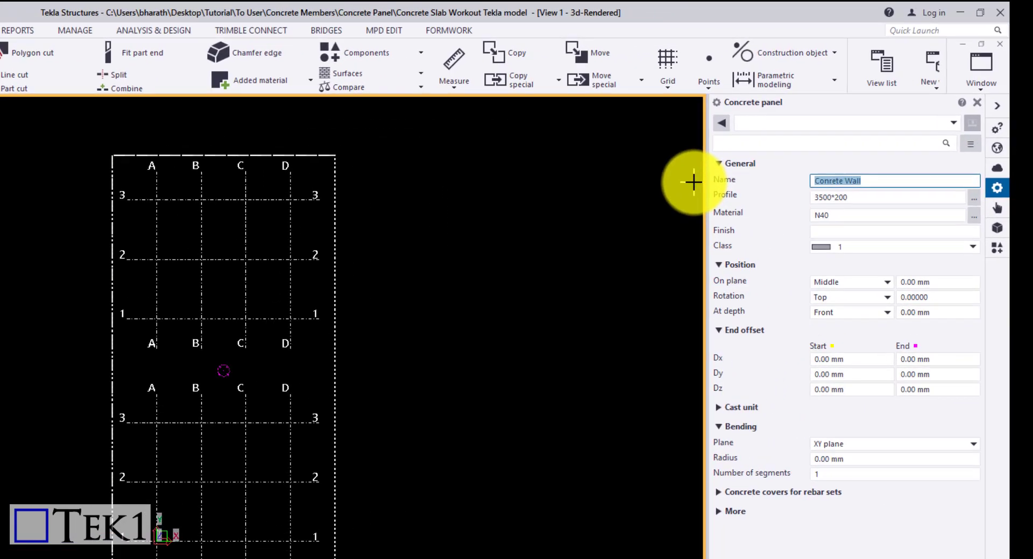
{"action": "type", "text": "CONCRETE WALL"}
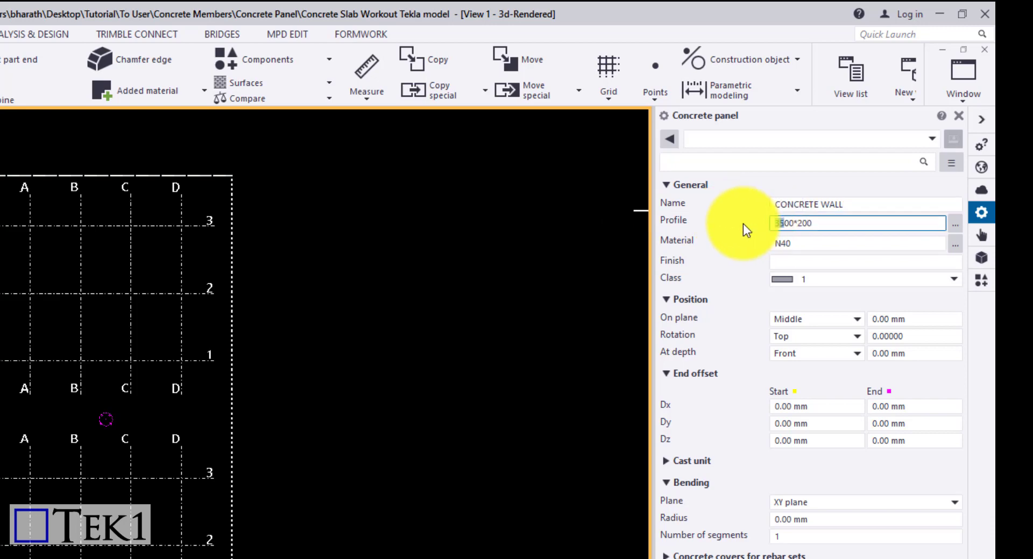
{"action": "key", "text": "BackSpace"}
{"action": "type", "text": "0*"}
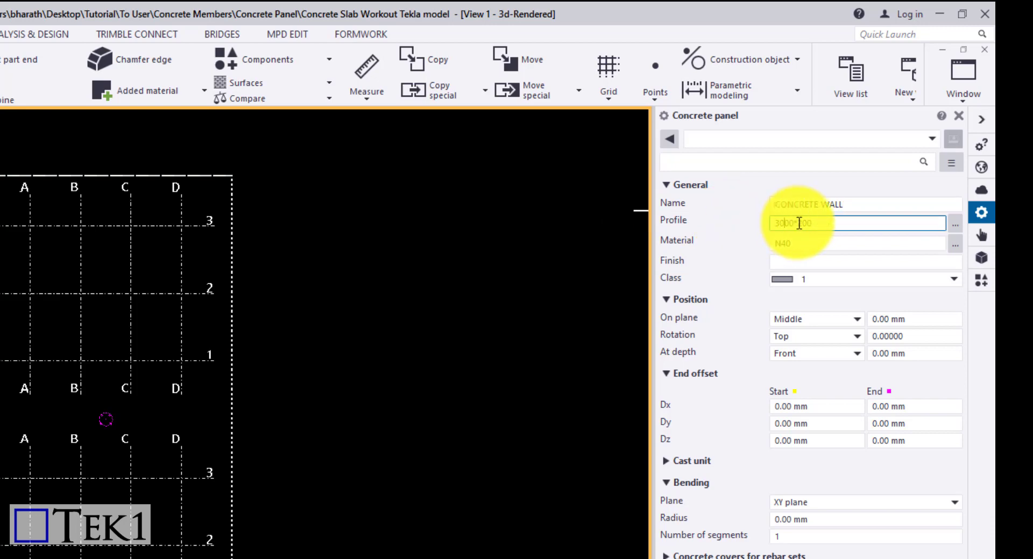
{"action": "type", "text": "18"}
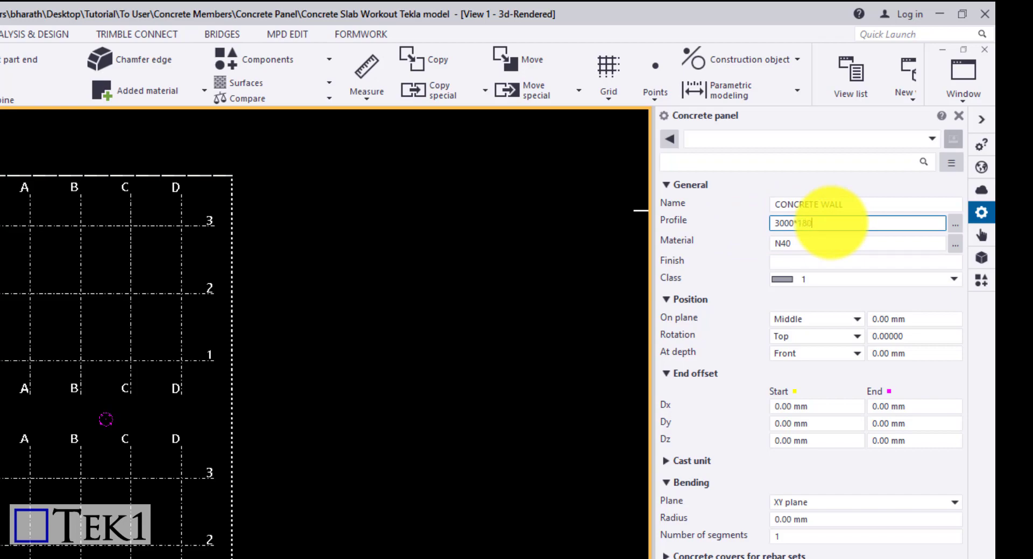
{"action": "type", "text": "0"}
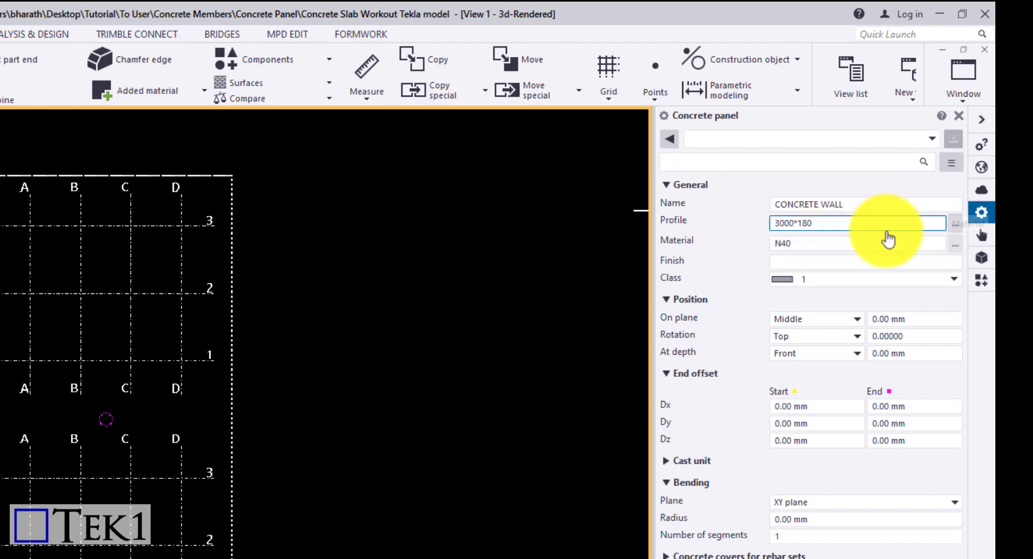
Set the panel's material to N32 and its class to 99.
{"action": "left_click", "coordinate": [955, 244]}
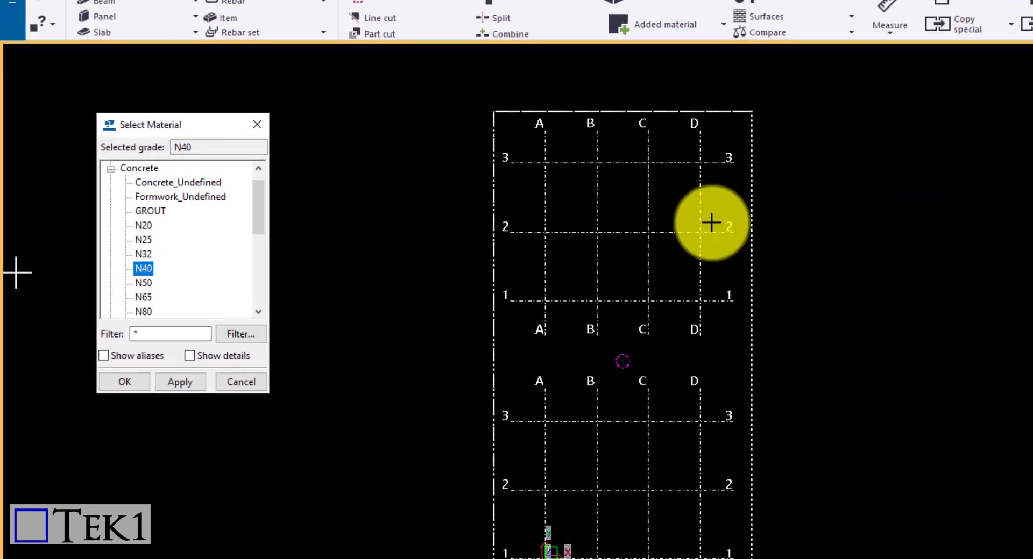
{"action": "left_click", "coordinate": [149, 257]}
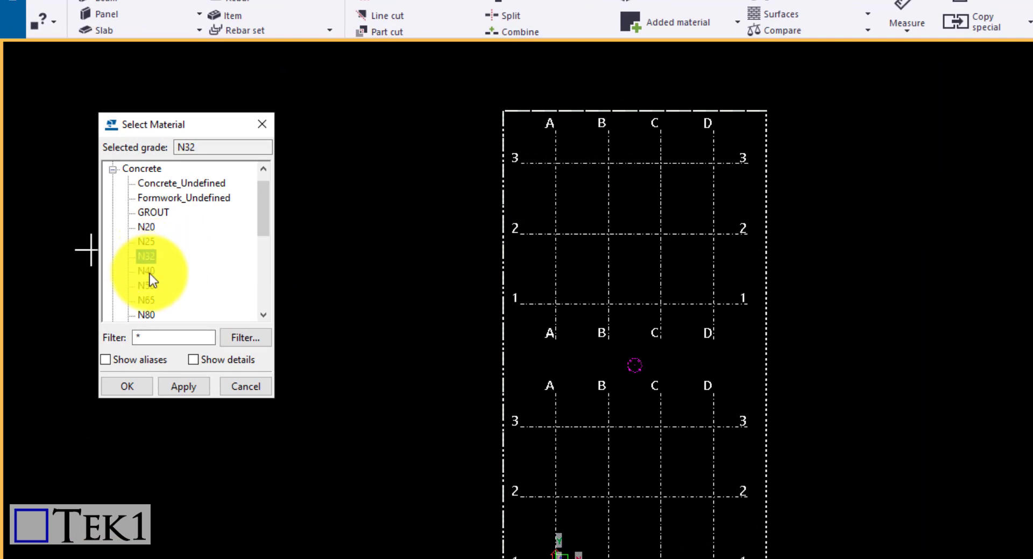
{"action": "left_click", "coordinate": [126, 387]}
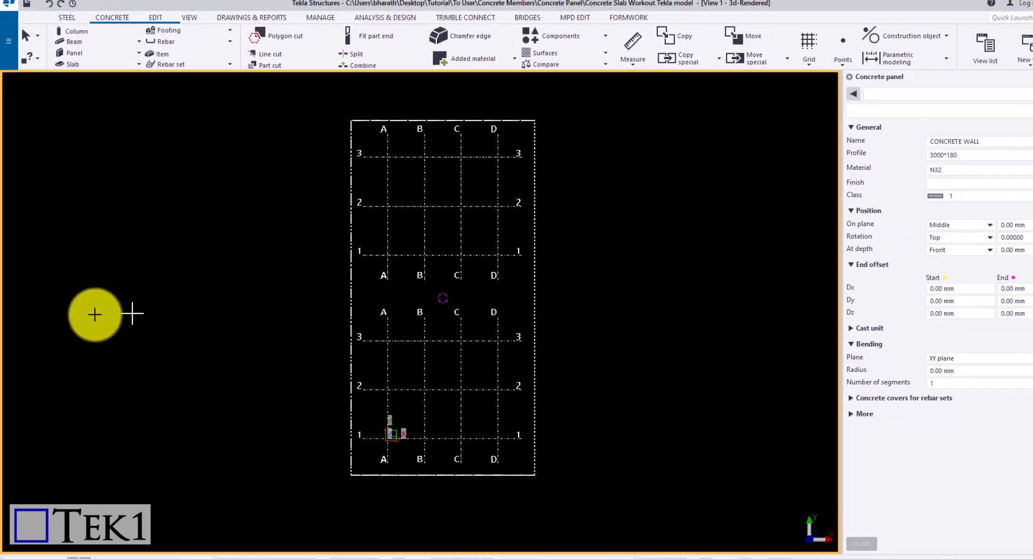
{"action": "left_click", "coordinate": [946, 183]}
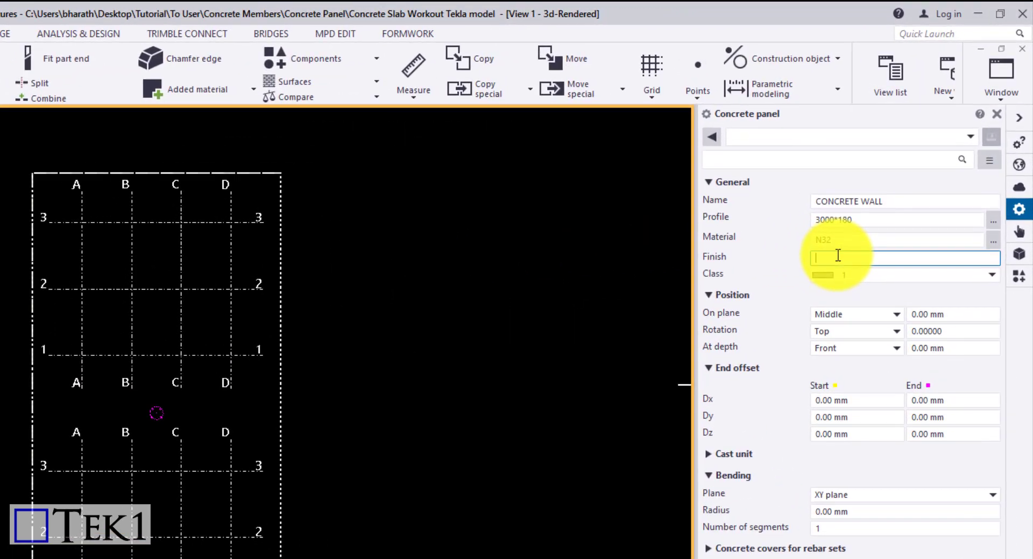
{"action": "left_click", "coordinate": [855, 274]}
{"action": "left_click", "coordinate": [857, 276]}
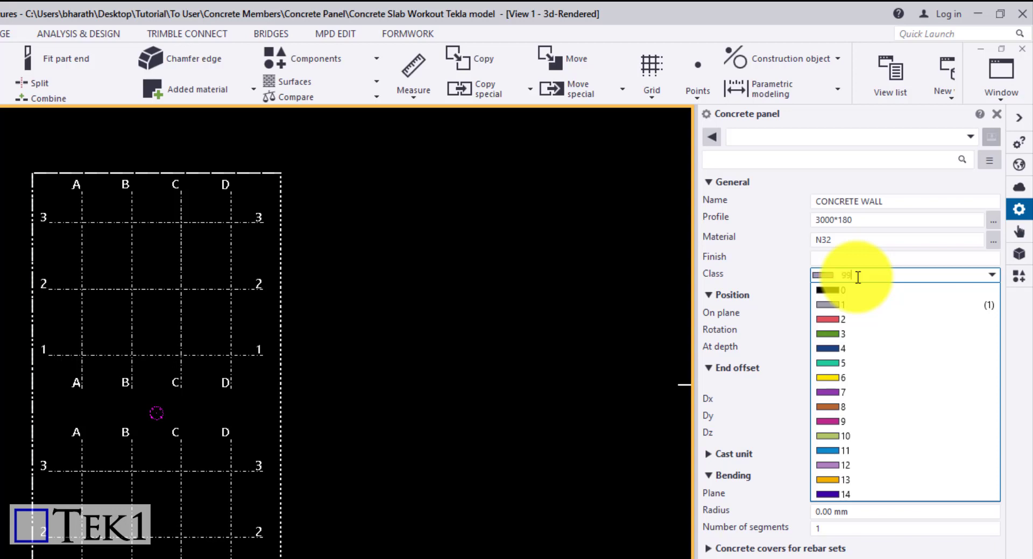
{"action": "key", "text": "Tab"}
Place the concrete wall along grid line 3 from grid A to grid C and complete the panel.
{"action": "scroll", "coordinate": [88, 346], "scroll_direction": "up", "scroll_amount": 5}
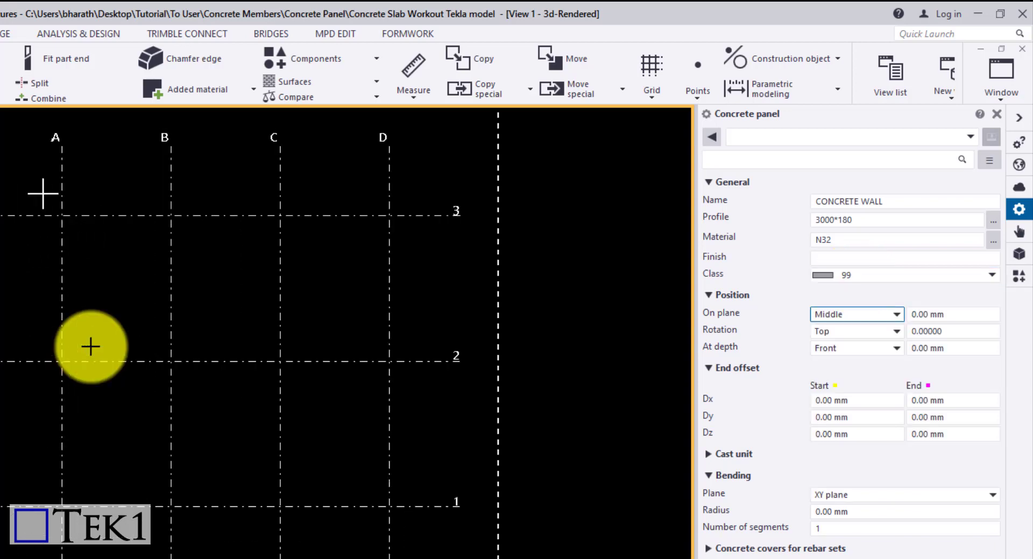
{"action": "left_click", "coordinate": [58, 220]}
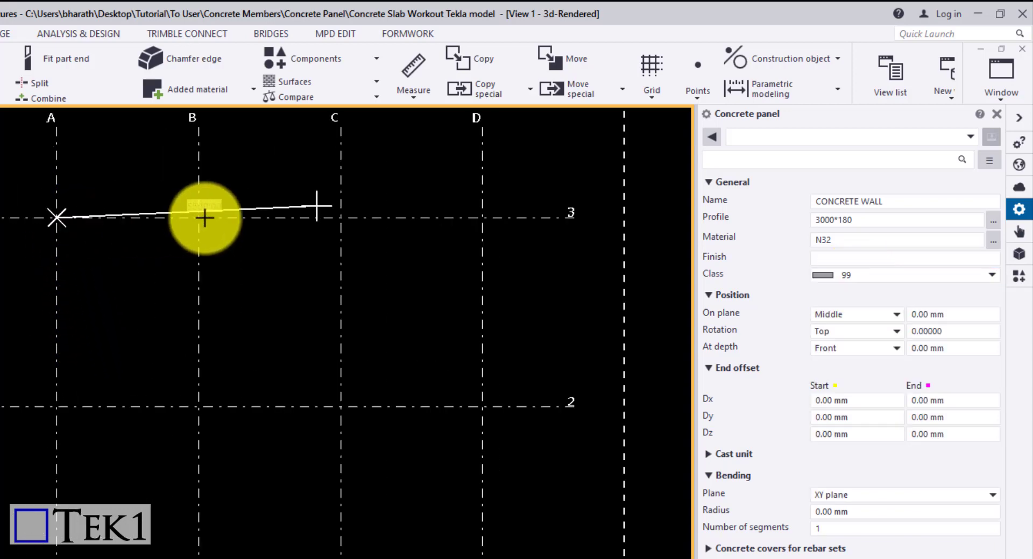
{"action": "left_click", "coordinate": [347, 216]}
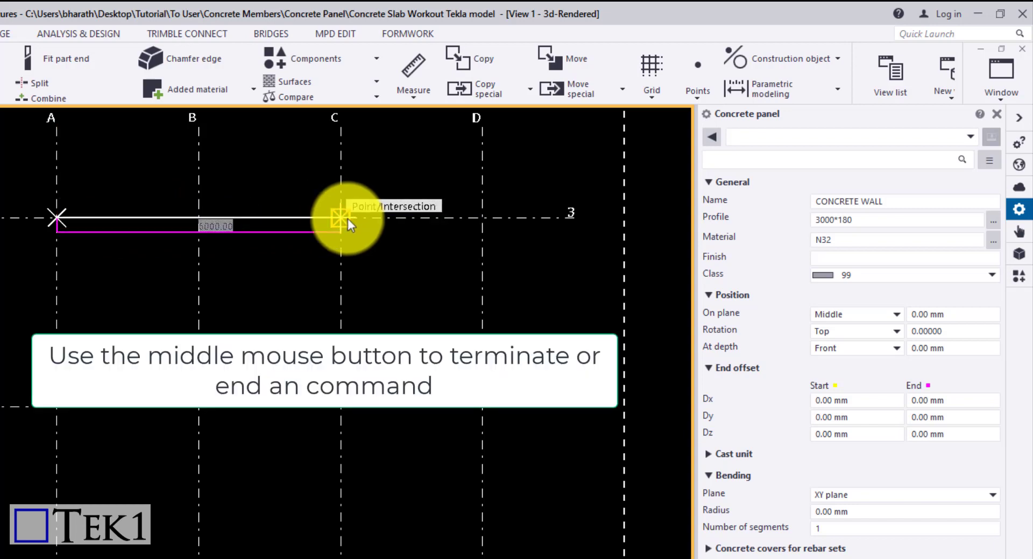
{"action": "middle_click", "coordinate": [322, 266]}
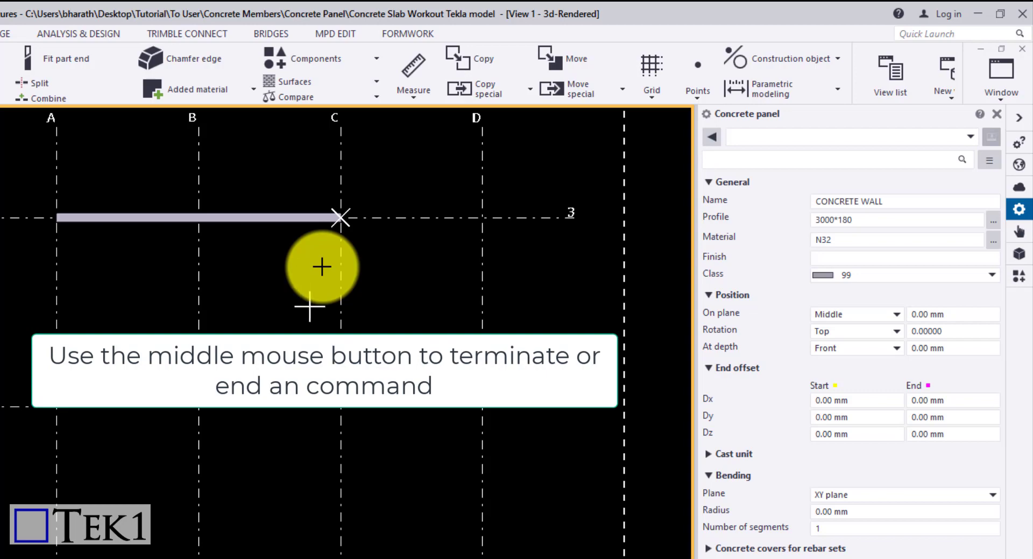
Select the new wall and examine its start and end points in a 3D view.
{"action": "scroll", "coordinate": [322, 267], "scroll_direction": "down", "scroll_amount": 2}
{"action": "middle_click_drag", "start_coordinate": [322, 266], "coordinate": [308, 245], "text": "ctrl"}
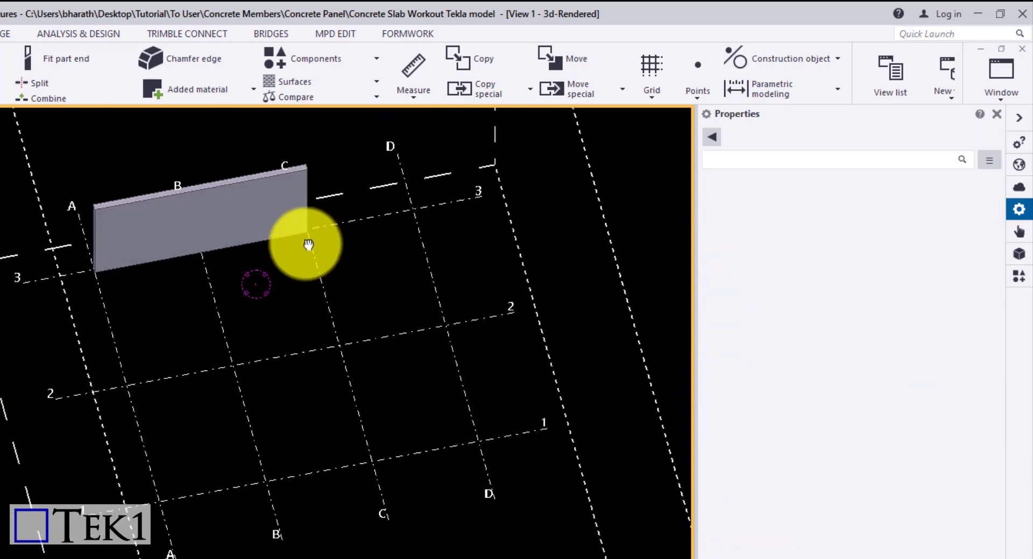
{"action": "left_click", "coordinate": [270, 196]}
{"action": "scroll", "coordinate": [196, 164], "scroll_direction": "up", "scroll_amount": 4}
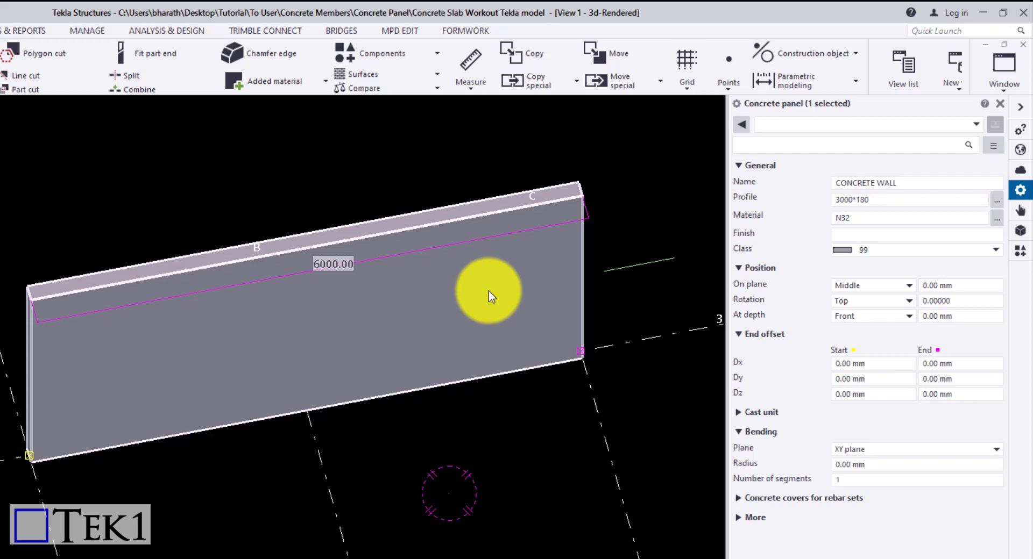
{"action": "scroll", "coordinate": [489, 290], "scroll_direction": "down", "scroll_amount": 2}
{"action": "scroll", "coordinate": [488, 290], "scroll_direction": "up", "scroll_amount": 3}
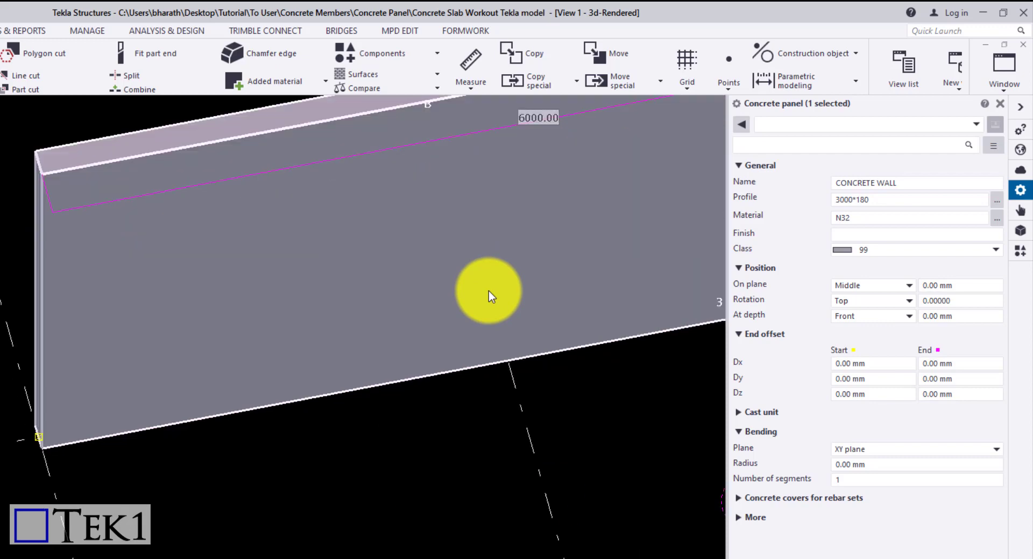
{"action": "scroll", "coordinate": [489, 291], "scroll_direction": "down", "scroll_amount": 4}
{"action": "scroll", "coordinate": [500, 349], "scroll_direction": "up", "scroll_amount": 1}
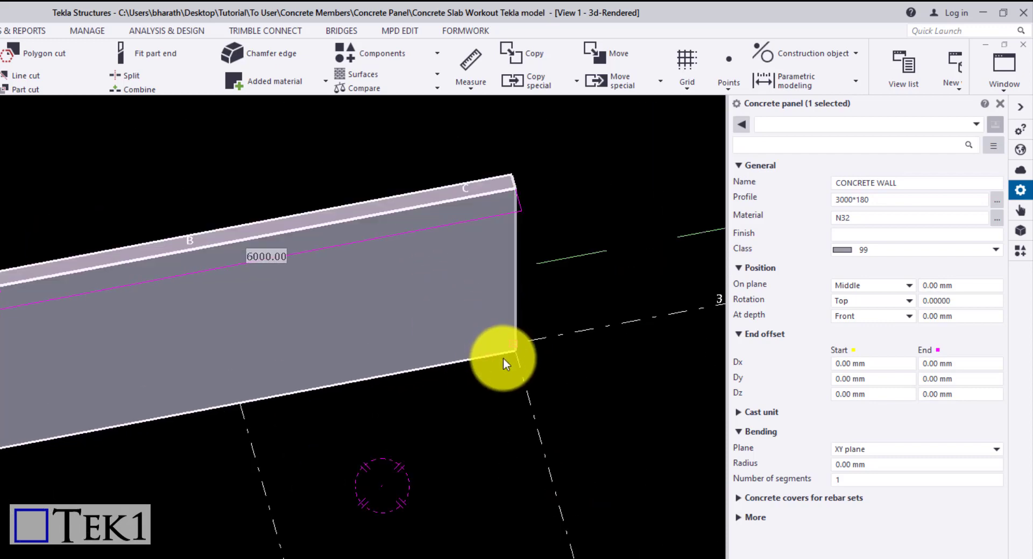
Set the selected wall's Dx end offsets to 500 mm at the start and 500 mm at the end, applying each change.
{"action": "left_click", "coordinate": [787, 363]}
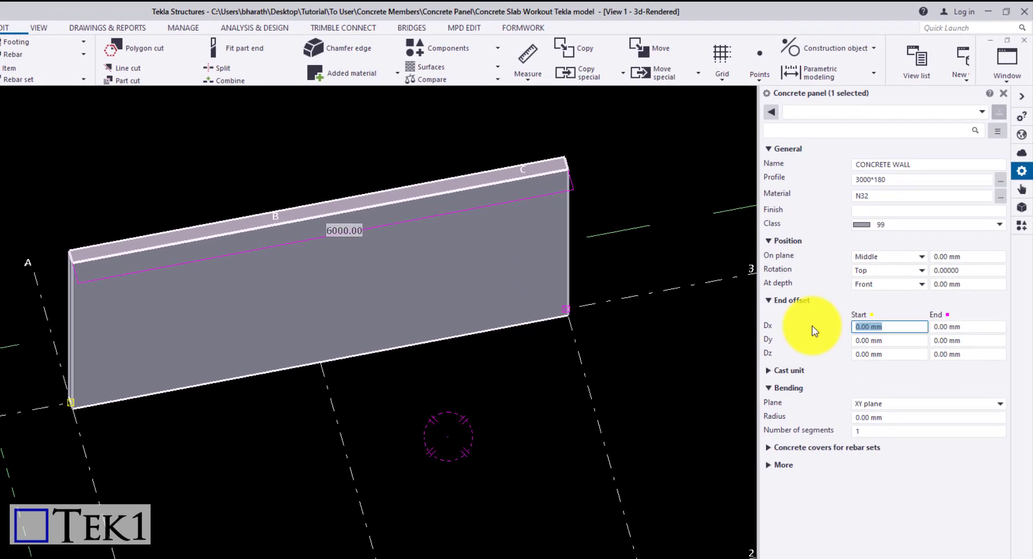
{"action": "type", "text": "500"}
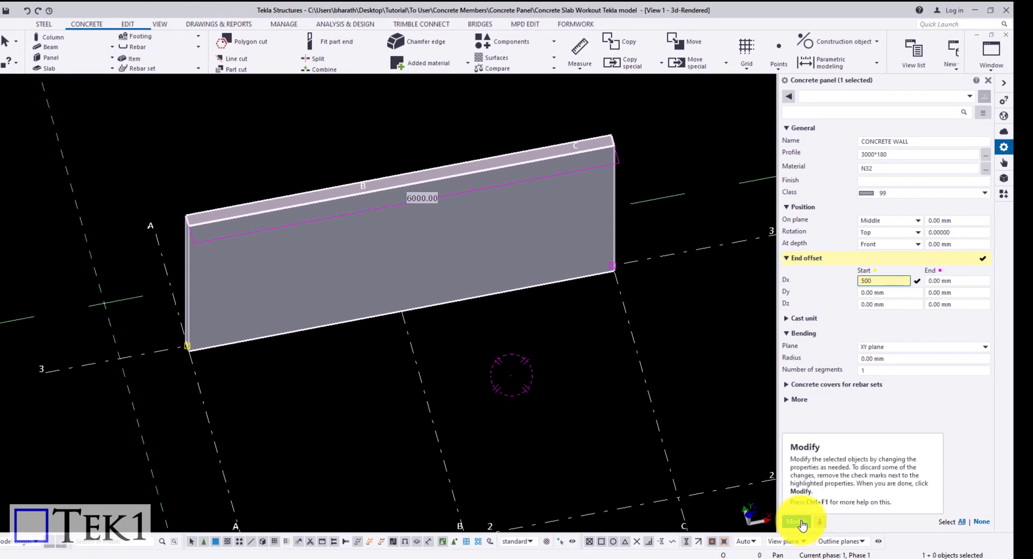
{"action": "left_click", "coordinate": [801, 522]}
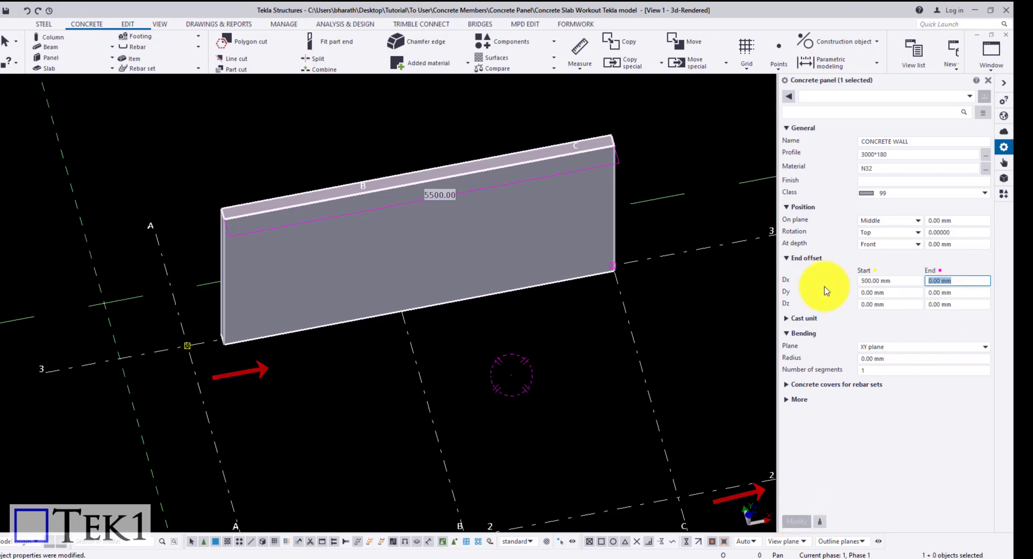
{"action": "type", "text": "500"}
{"action": "left_click", "coordinate": [796, 522]}
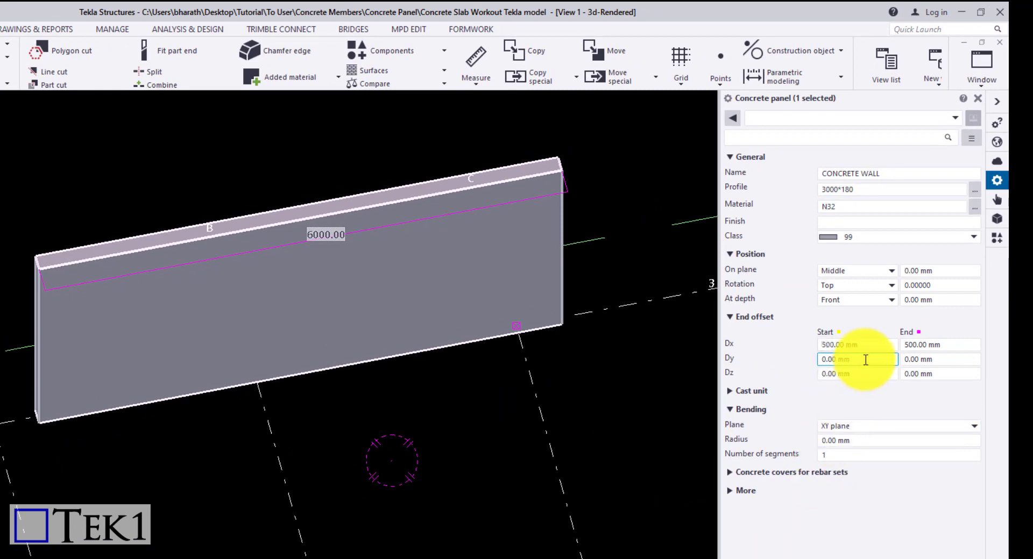
Set the wall's start Dy offset to -500 mm and check the shifted start in plan view.
{"action": "left_click_drag", "start_coordinate": [864, 360], "coordinate": [779, 359]}
{"action": "type", "text": "-500"}
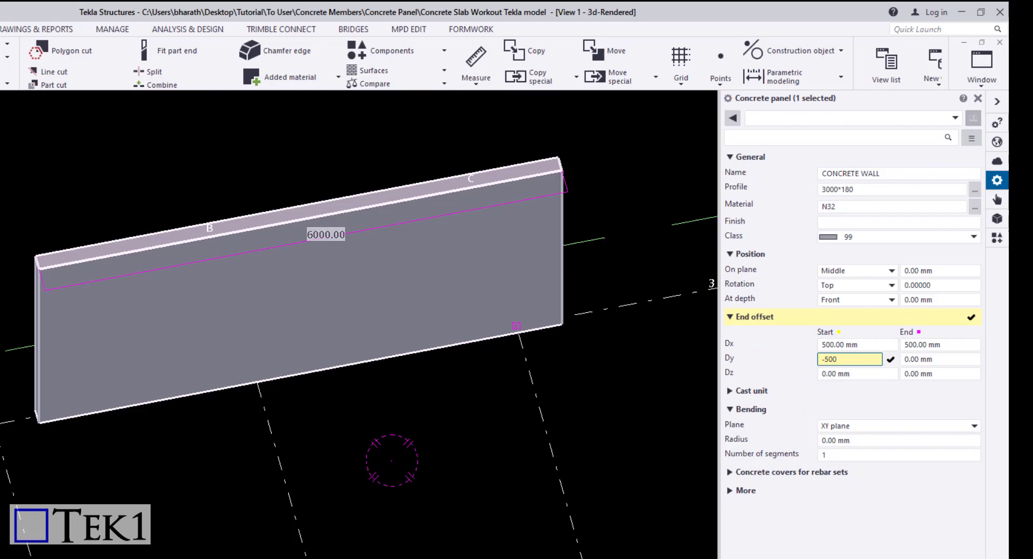
{"action": "key", "text": "Return"}
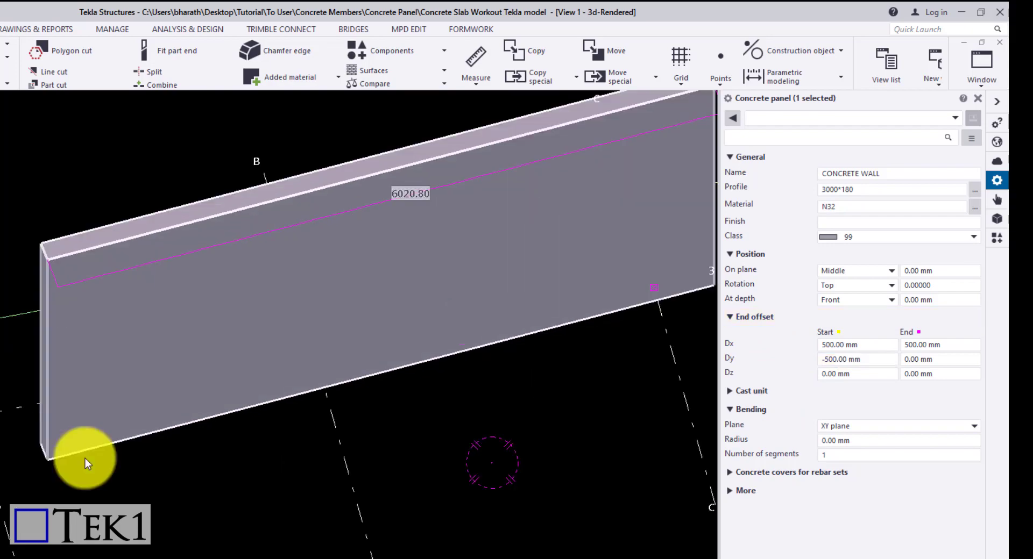
{"action": "key", "text": "ctrl+p"}
{"action": "scroll", "coordinate": [85, 458], "scroll_direction": "up", "scroll_amount": 7}
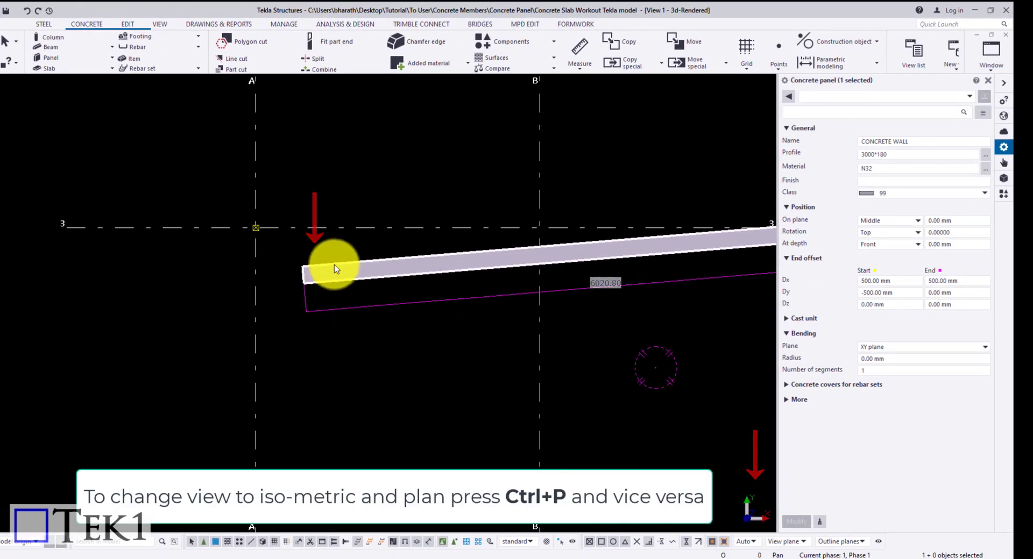
{"action": "scroll", "coordinate": [334, 265], "scroll_direction": "down", "scroll_amount": 3}
Apply a start Dz offset of 500 mm to the wall in the 3D view.
{"action": "key", "text": "ctrl+p"}
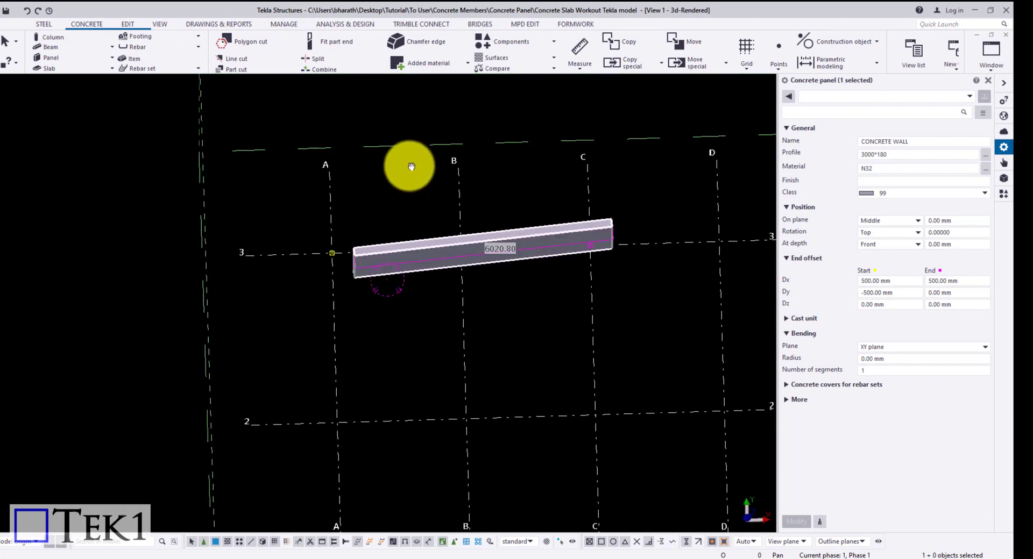
{"action": "scroll", "coordinate": [415, 161], "scroll_direction": "up", "scroll_amount": 2}
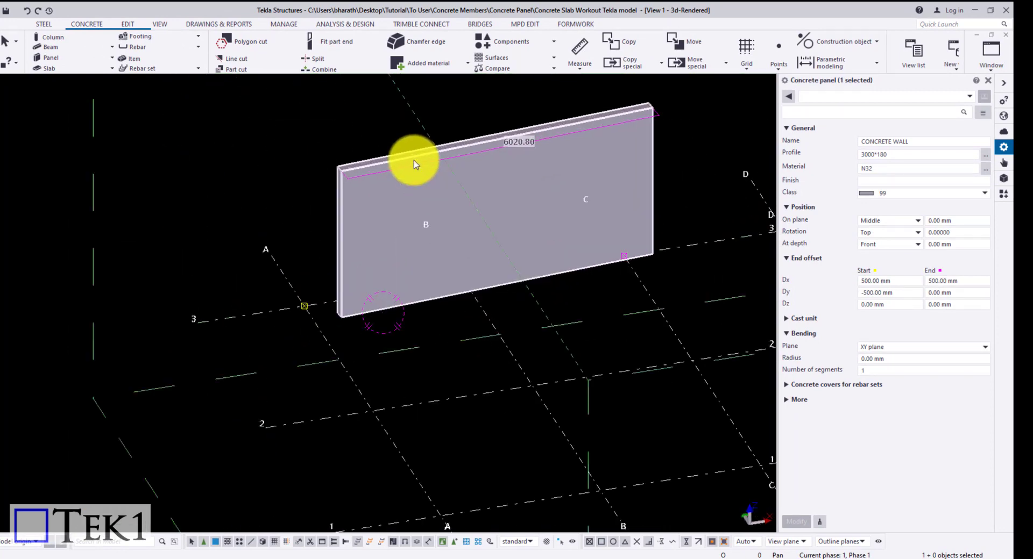
{"action": "left_click", "coordinate": [877, 305]}
{"action": "type", "text": "500"}
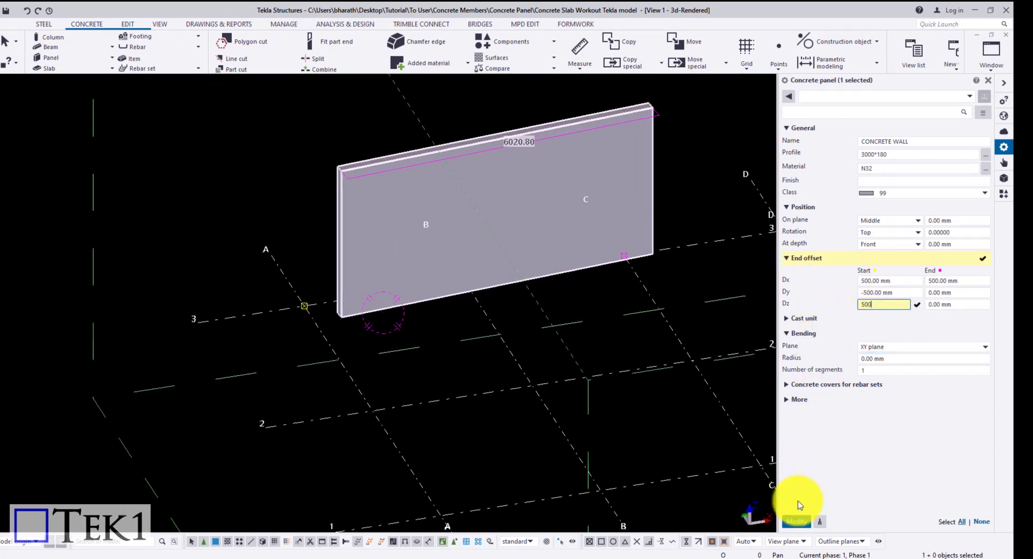
{"action": "left_click", "coordinate": [795, 521]}
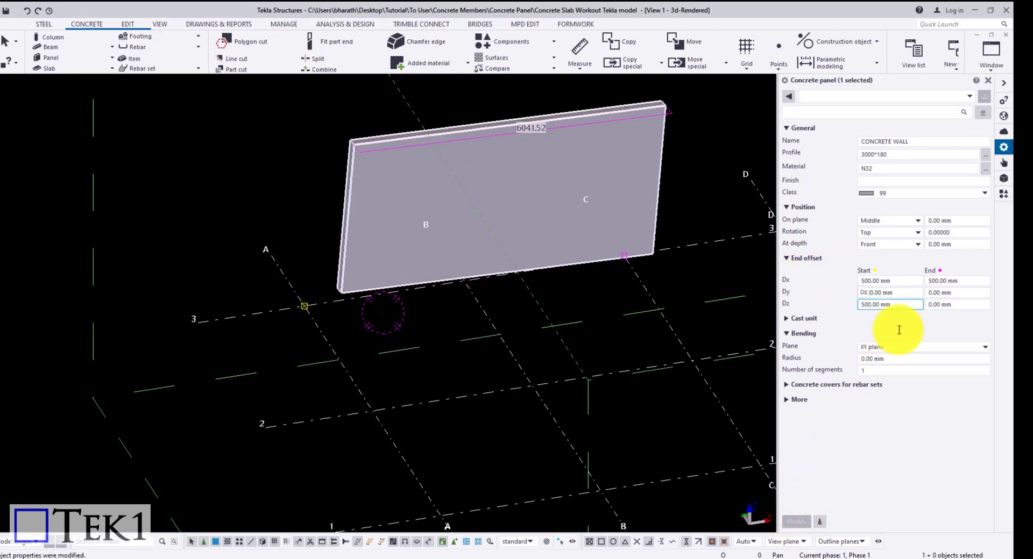
Reset the wall's start Dx, Dy and Dz offsets and its end Dx offset to 0.
{"action": "left_click", "coordinate": [882, 304]}
{"action": "type", "text": "0"}
{"action": "left_click_drag", "start_coordinate": [894, 292], "coordinate": [798, 294]}
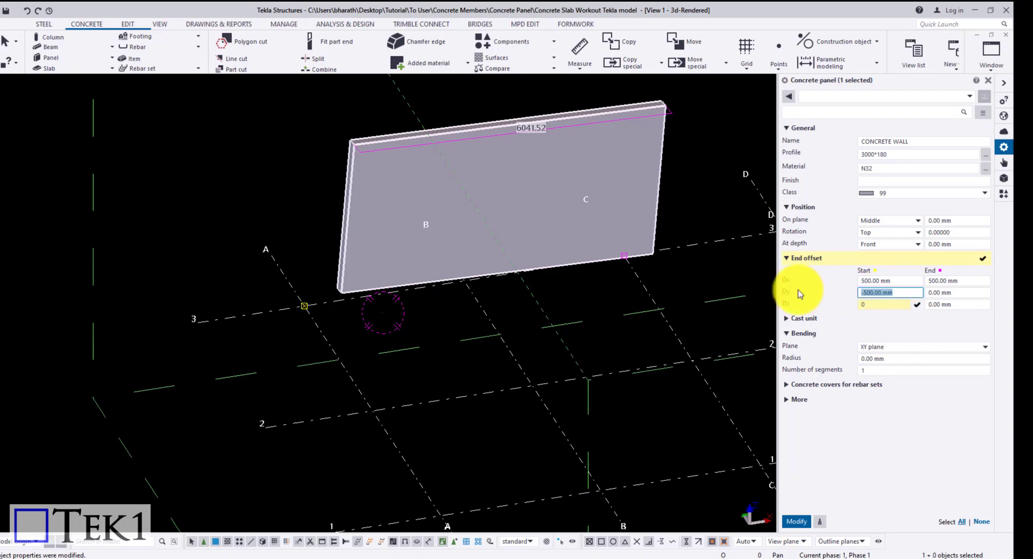
{"action": "type", "text": "0"}
{"action": "left_click_drag", "start_coordinate": [898, 281], "coordinate": [807, 282]}
{"action": "type", "text": "0"}
{"action": "left_click", "coordinate": [934, 280]}
{"action": "type", "text": "0"}
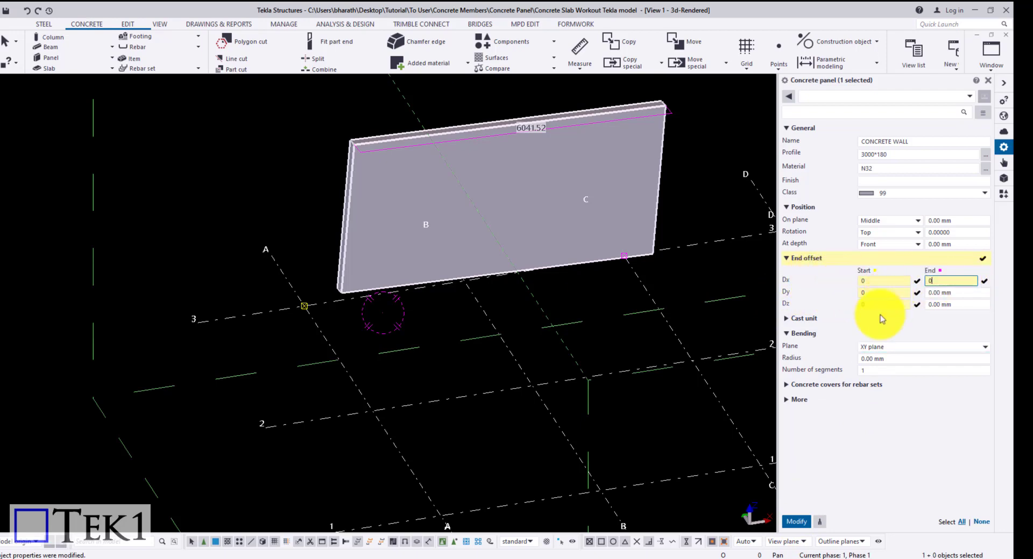
{"action": "left_click", "coordinate": [795, 522]}
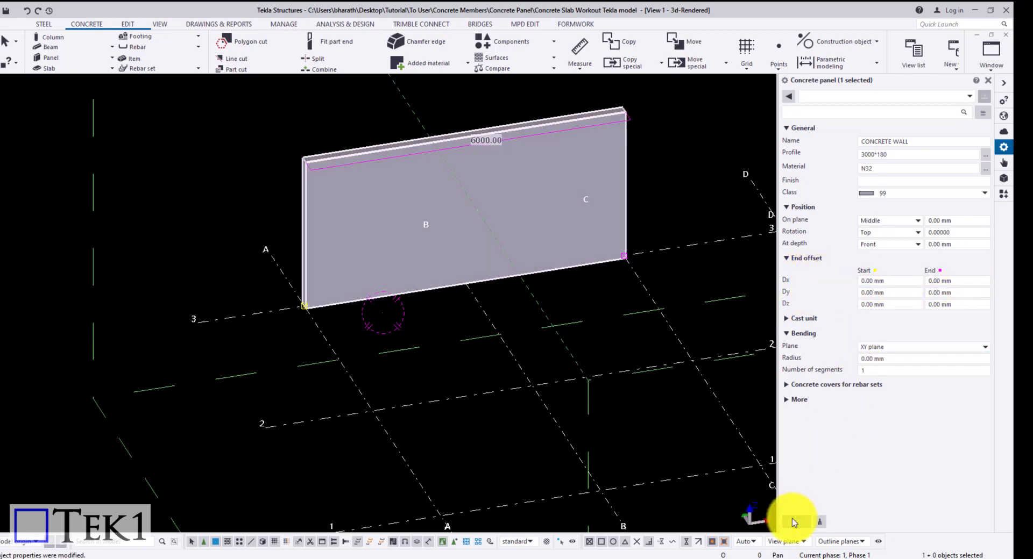
Set the wall's on-plane position offset to 500 mm and to -500 mm, applying each value in plan view.
{"action": "left_click", "coordinate": [955, 221]}
{"action": "left_click_drag", "start_coordinate": [923, 216], "coordinate": [905, 216]}
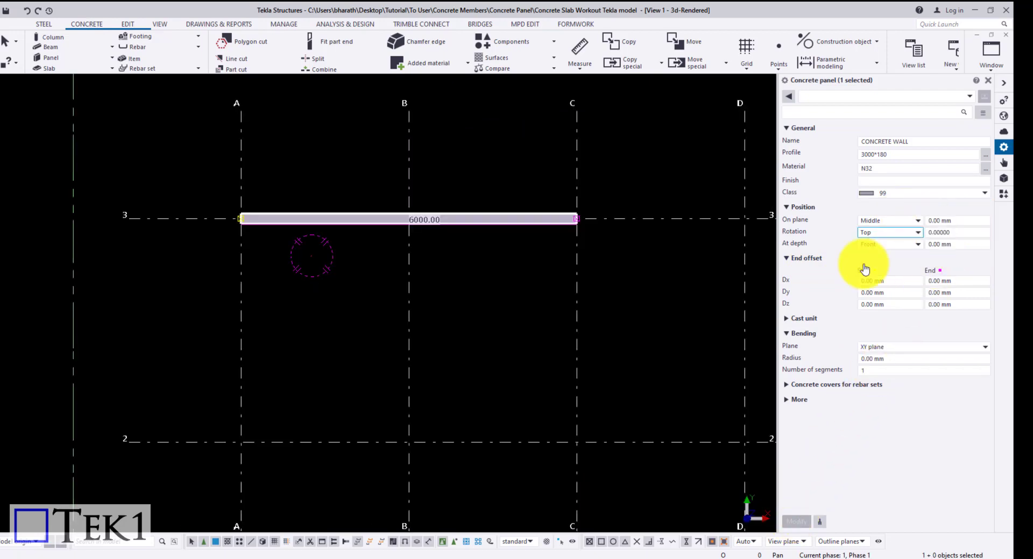
{"action": "left_click_drag", "start_coordinate": [958, 223], "coordinate": [911, 221]}
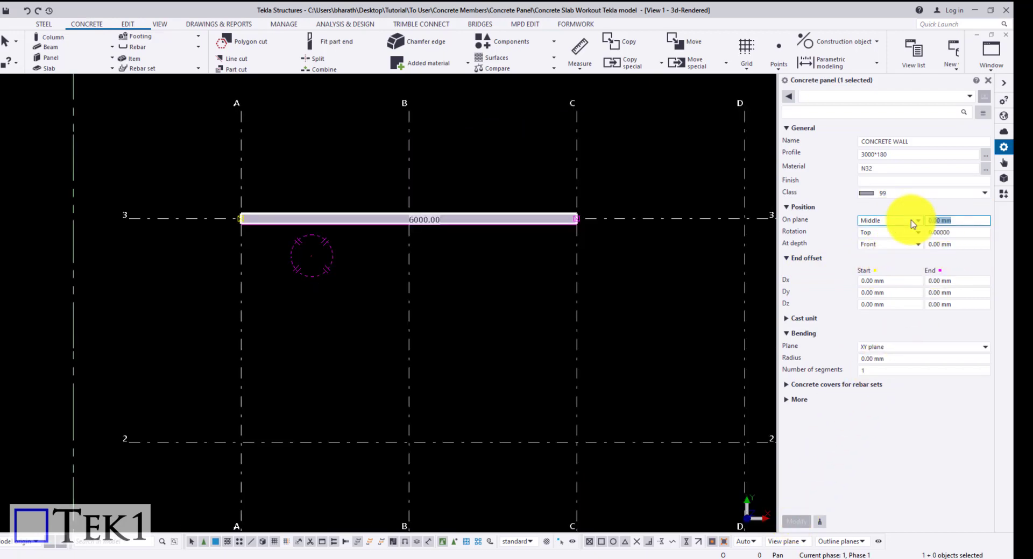
{"action": "type", "text": "500"}
{"action": "left_click", "coordinate": [796, 521]}
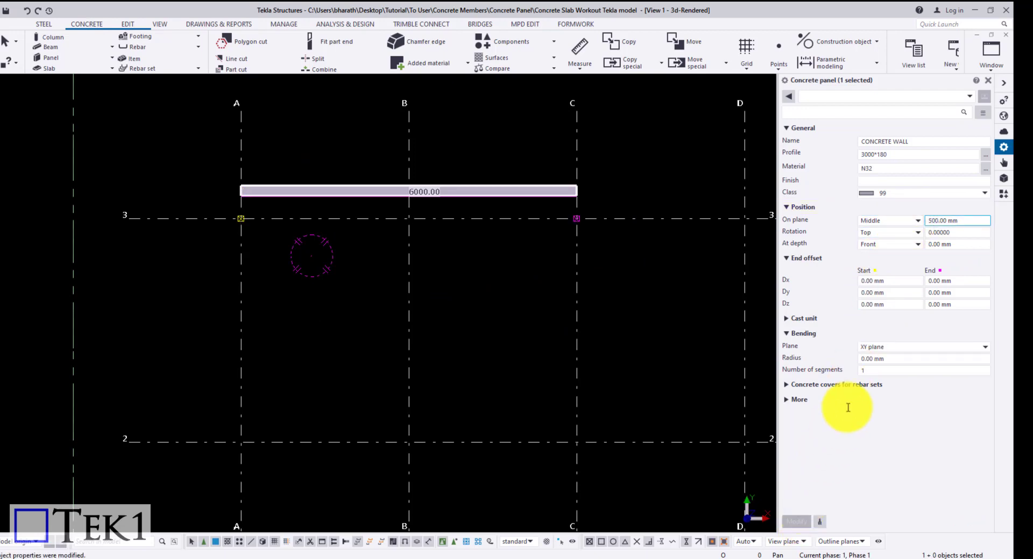
{"action": "left_click", "coordinate": [931, 222]}
{"action": "type", "text": "-"}
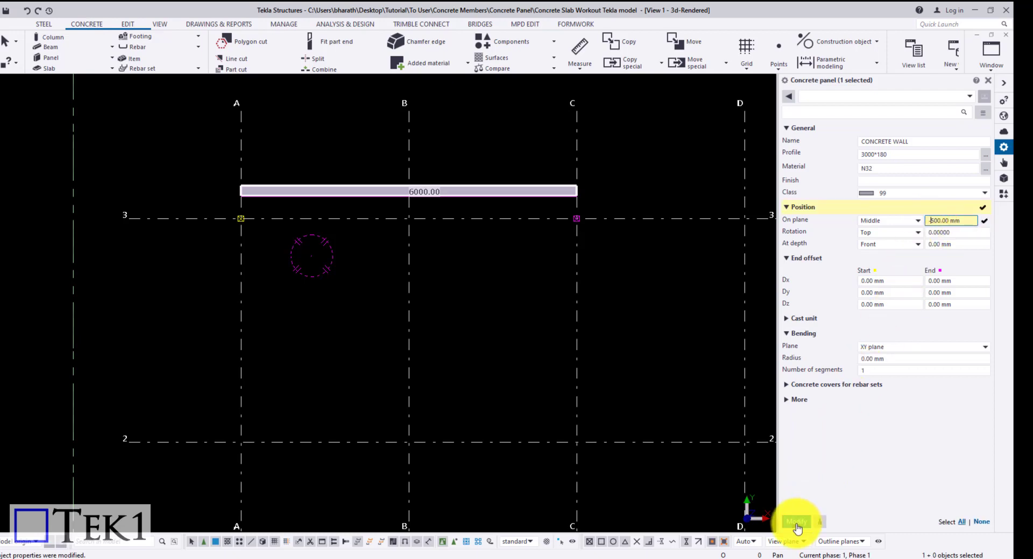
{"action": "left_click", "coordinate": [796, 524]}
Set the wall's rotation angle to 45 degrees and apply it.
{"action": "double_click", "coordinate": [935, 233]}
{"action": "type", "text": "45"}
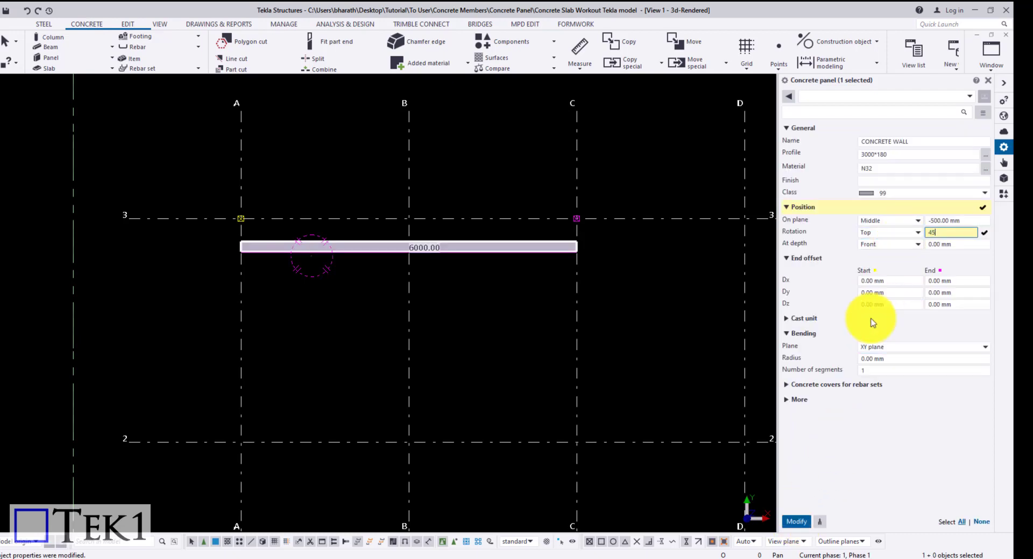
{"action": "left_click", "coordinate": [796, 523]}
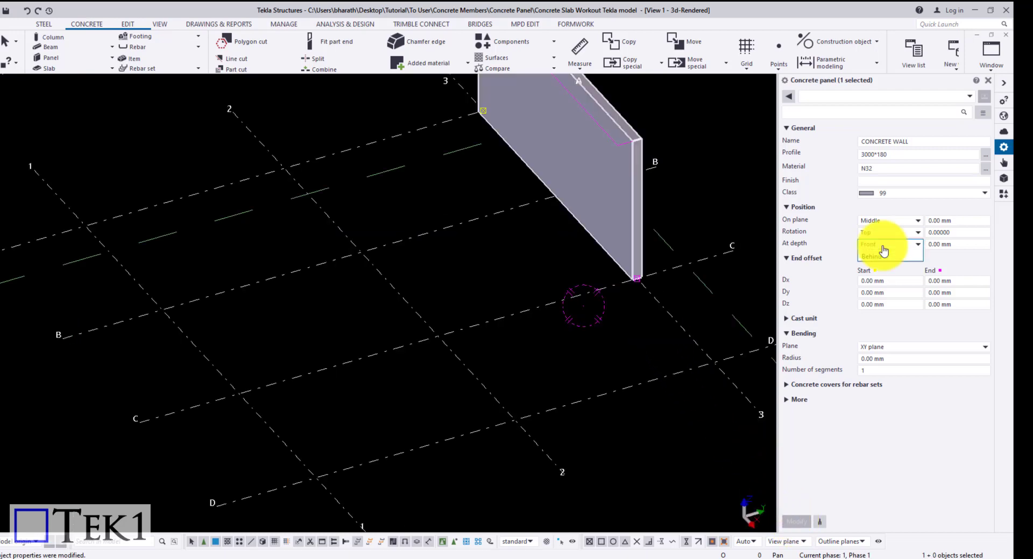
Change the wall's at-depth position to Behind and apply it in the 3D view.
{"action": "left_click", "coordinate": [882, 245]}
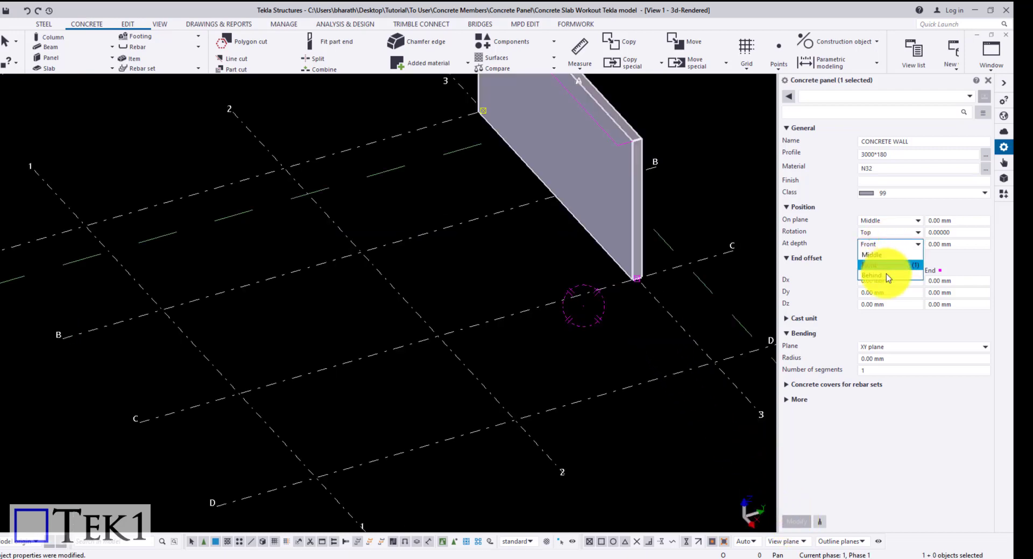
{"action": "left_click", "coordinate": [886, 274]}
{"action": "left_click", "coordinate": [796, 522]}
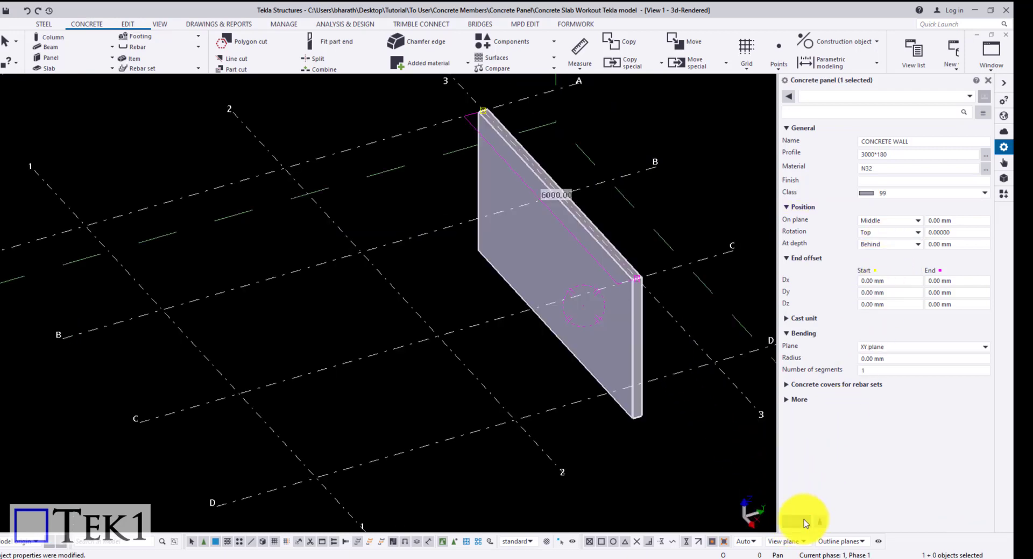
Apply an at-depth offset of 500 mm to the wall and reset it to 0.
{"action": "left_click", "coordinate": [952, 244]}
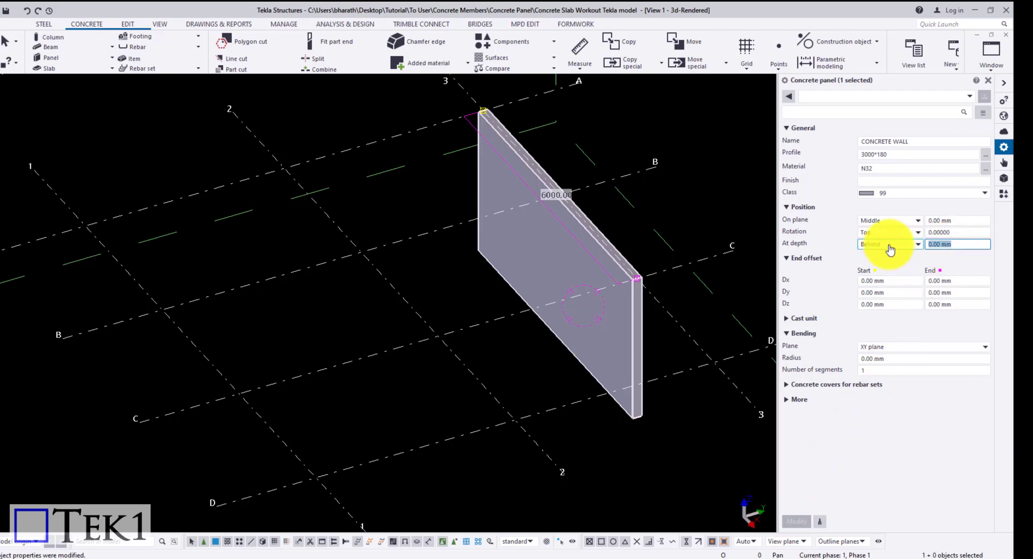
{"action": "type", "text": "500"}
{"action": "left_click", "coordinate": [796, 525]}
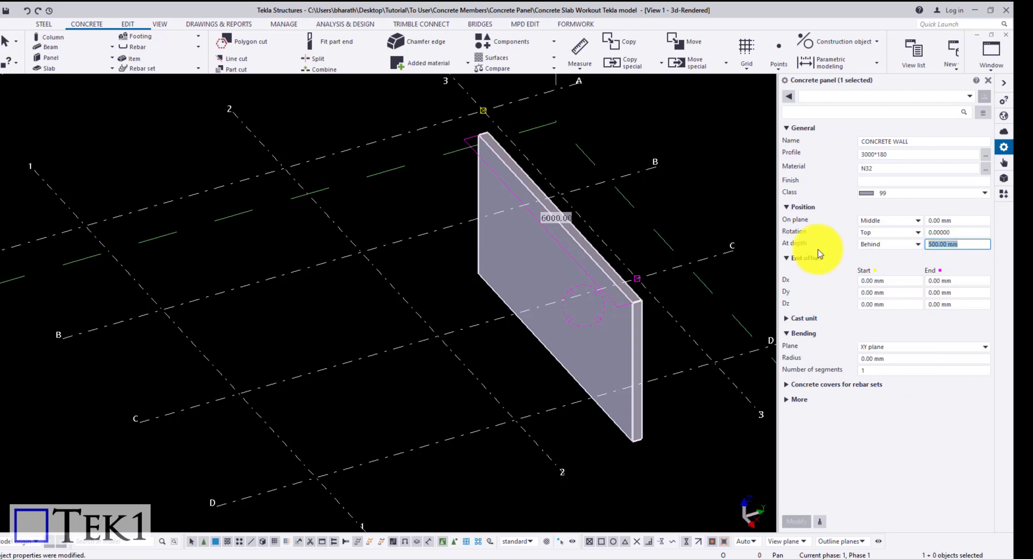
{"action": "type", "text": "0"}
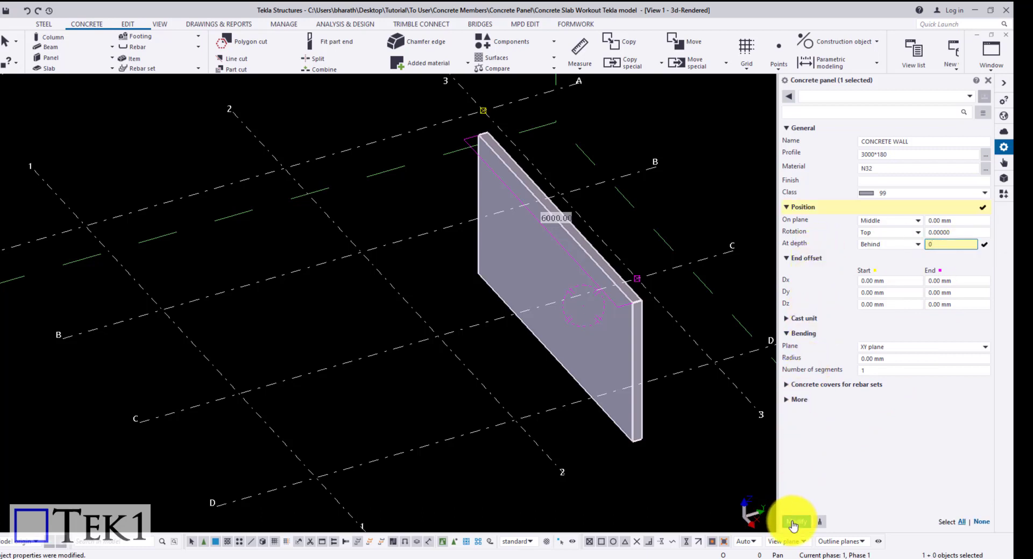
{"action": "left_click", "coordinate": [792, 522]}
Bend the straight wall with a radius of 50 mm and 10 segments.
{"action": "left_click", "coordinate": [819, 360]}
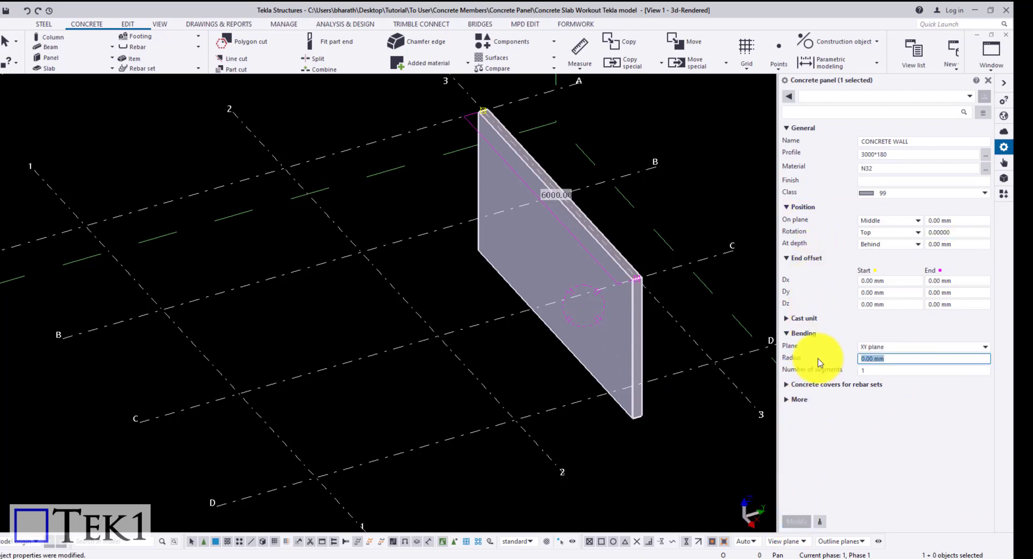
{"action": "type", "text": "50"}
{"action": "key", "text": "Tab"}
{"action": "type", "text": "10"}
{"action": "left_click", "coordinate": [795, 523]}
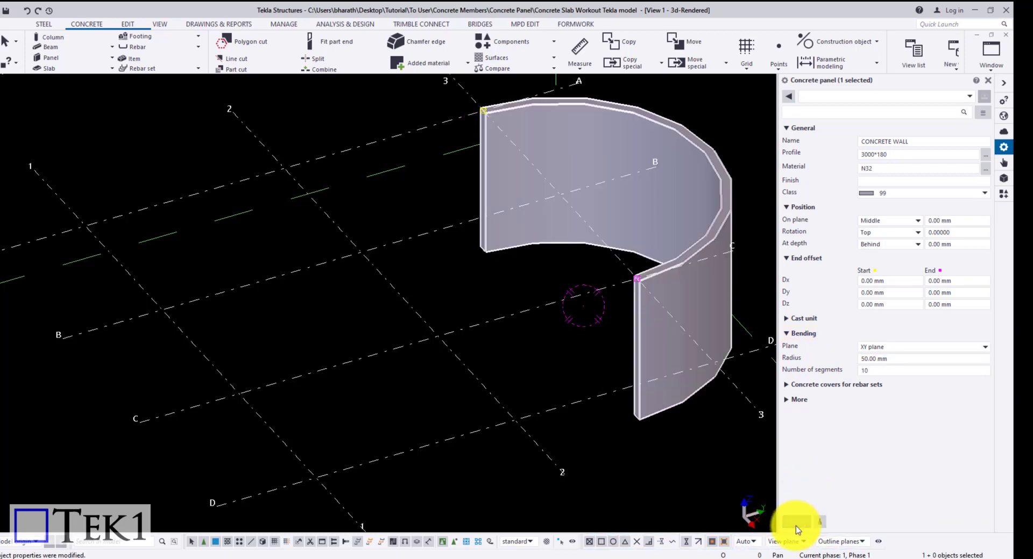
Set the wall's bending radius to -50 mm to reverse the curve direction.
{"action": "left_click", "coordinate": [863, 359]}
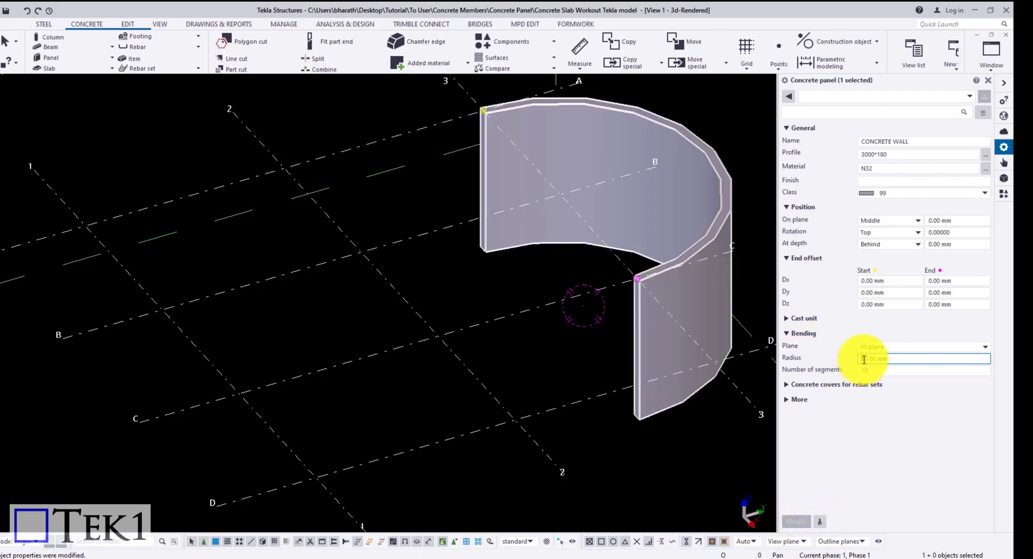
{"action": "type", "text": "-50"}
{"action": "left_click", "coordinate": [794, 522]}
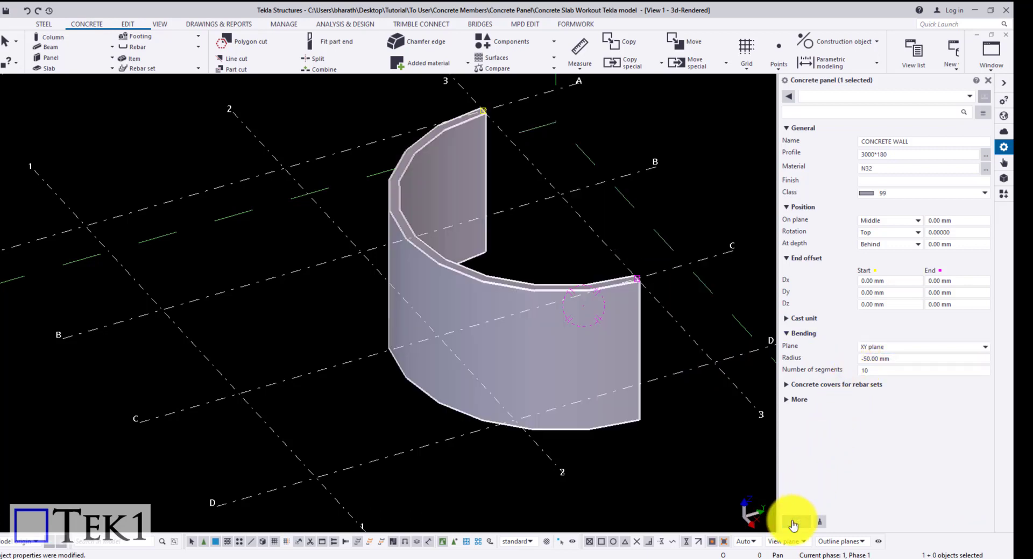
Switch the wall's bending plane to XZ plane and apply the change.
{"action": "left_click", "coordinate": [883, 349]}
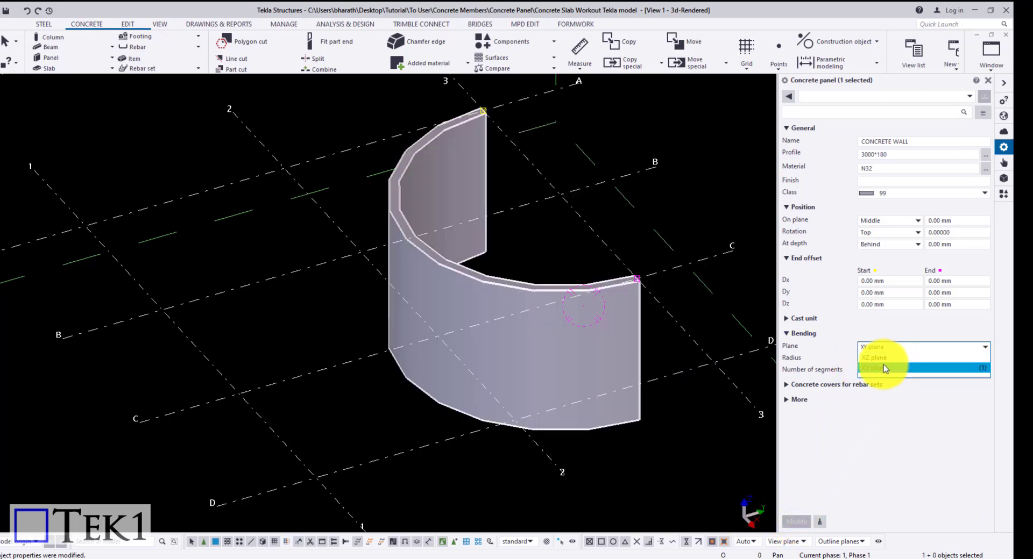
{"action": "left_click", "coordinate": [885, 369]}
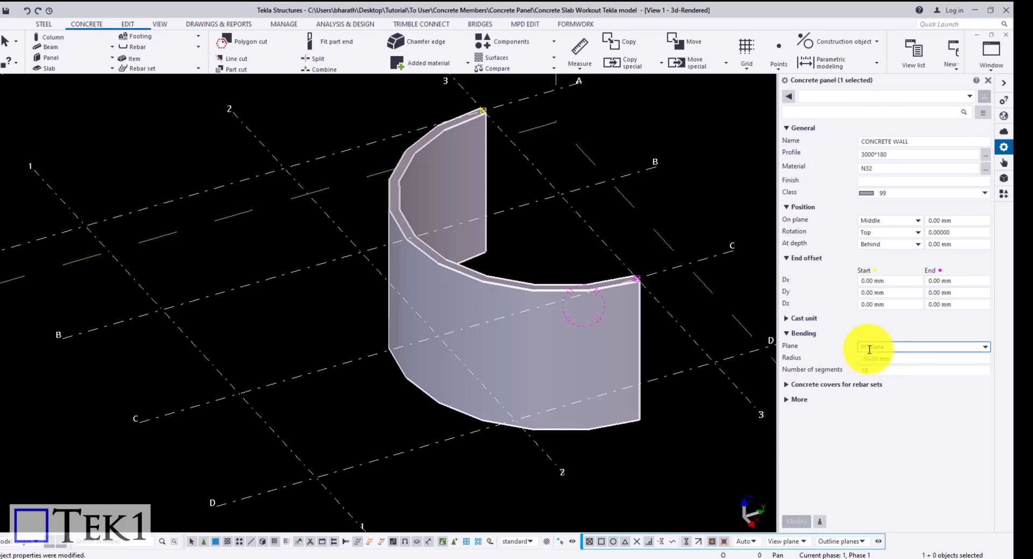
{"action": "left_click", "coordinate": [873, 347]}
{"action": "left_click", "coordinate": [874, 357]}
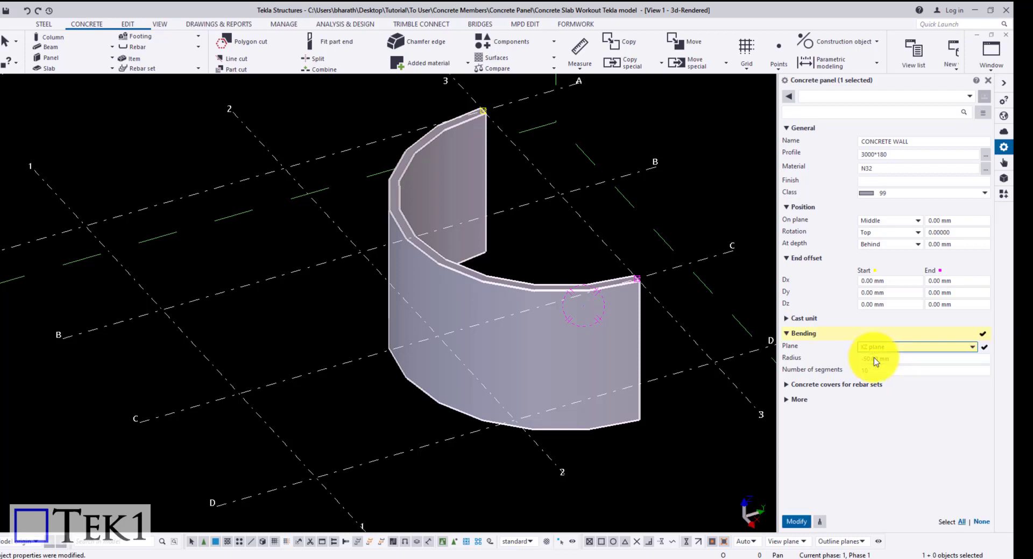
{"action": "left_click", "coordinate": [794, 522]}
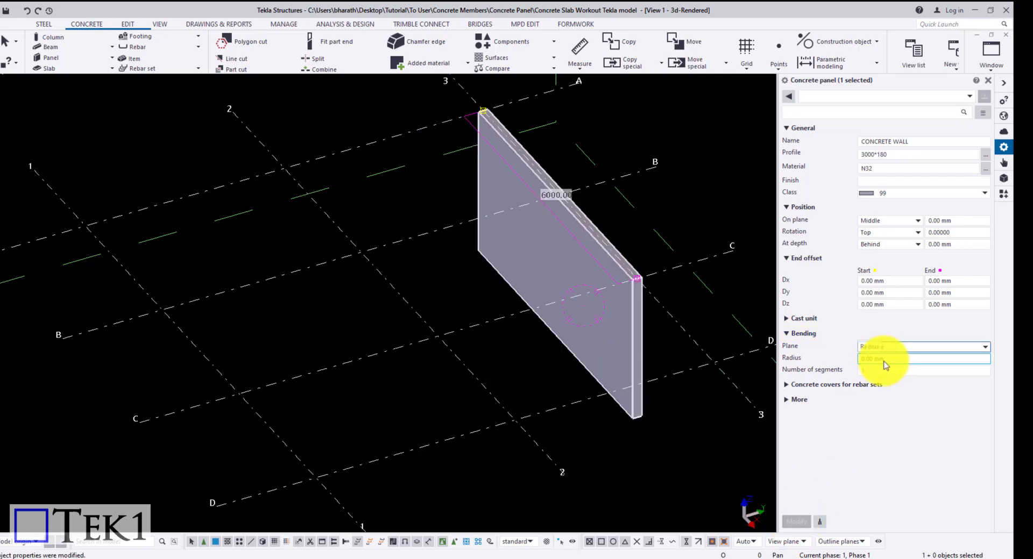
Curve the wall in the XY plane again with a bending radius of 50 mm and 10 segments.
{"action": "left_click_drag", "start_coordinate": [883, 359], "coordinate": [828, 358]}
{"action": "type", "text": "50"}
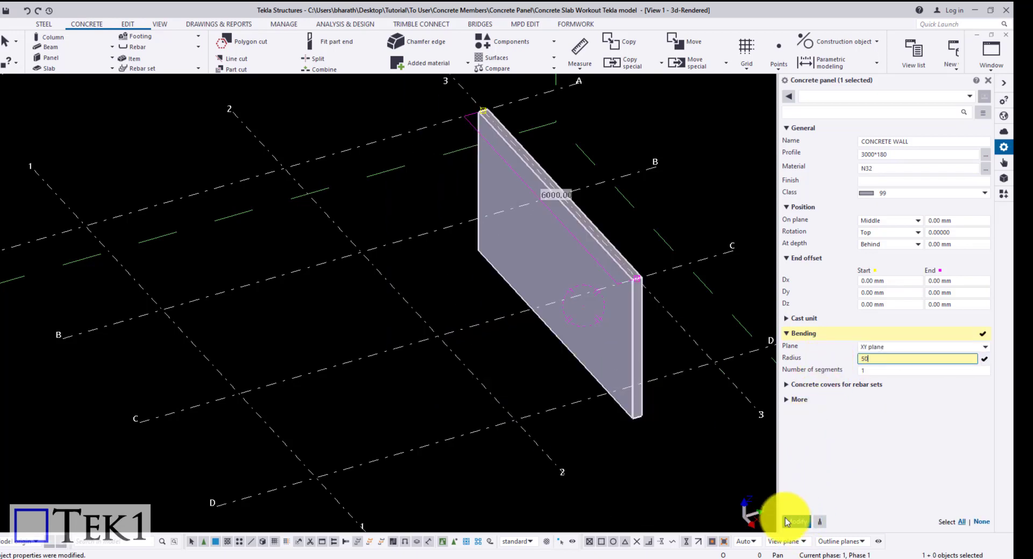
{"action": "left_click", "coordinate": [787, 522]}
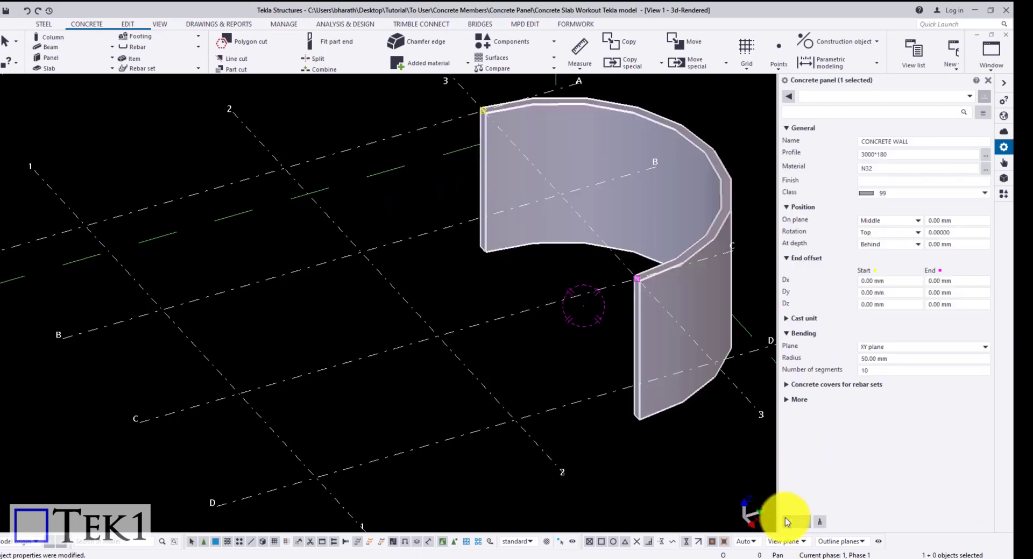
Set the curved wall's number of bending segments to 59 for a smooth curve.
{"action": "double_click", "coordinate": [874, 370]}
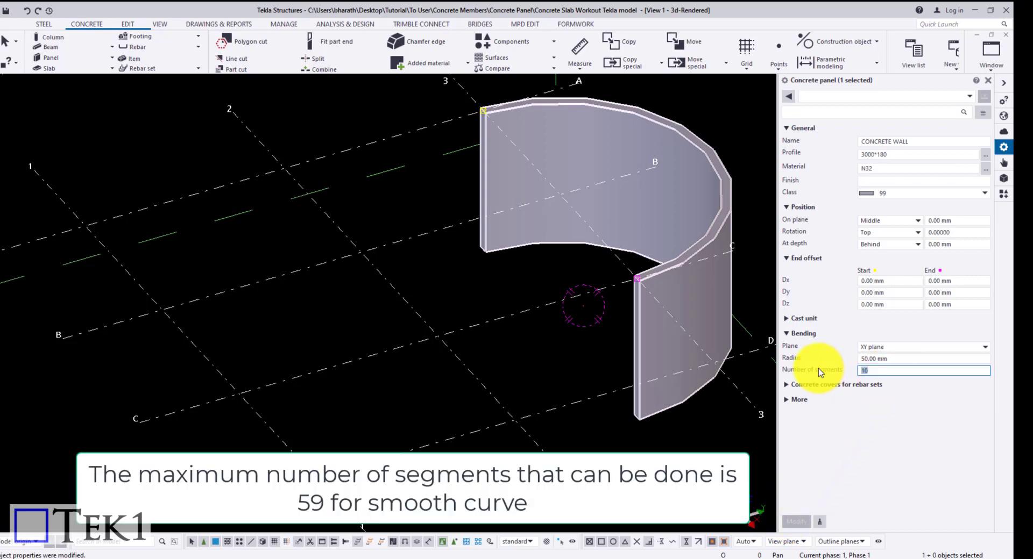
{"action": "type", "text": "59"}
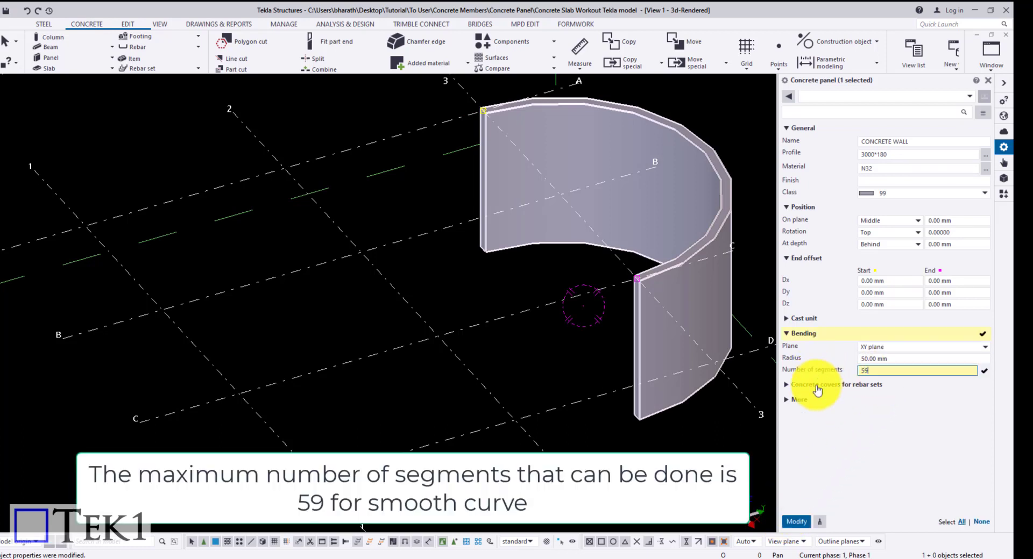
{"action": "left_click", "coordinate": [796, 522]}
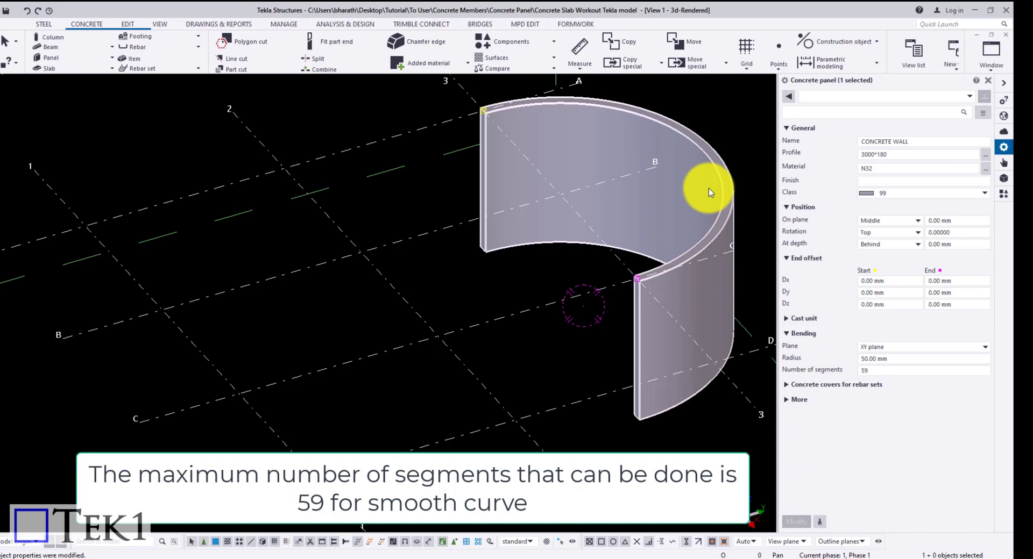
{"action": "double_click", "coordinate": [864, 370]}
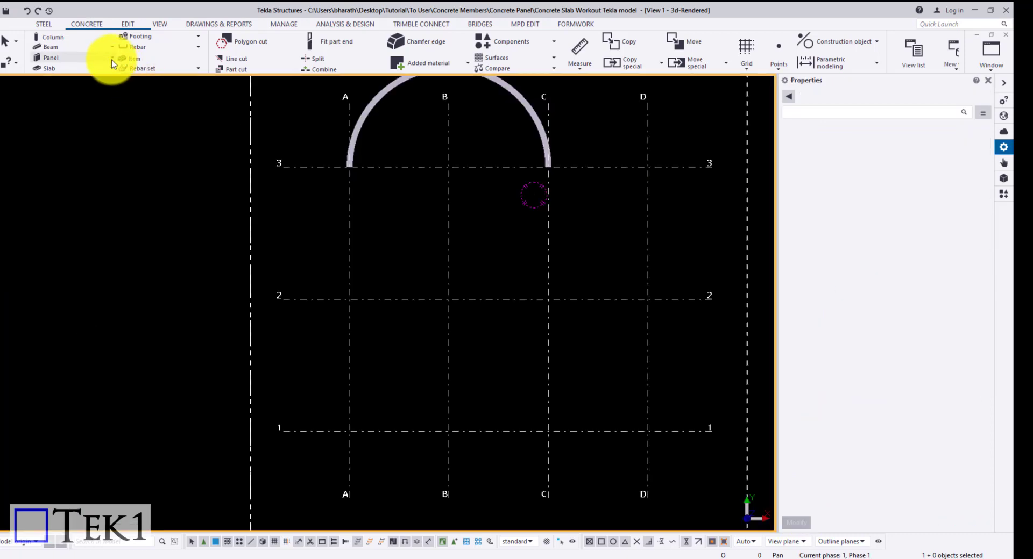
Create a wall layout along grid line 2 from grid A to grid C in plan view.
{"action": "left_click", "coordinate": [111, 59]}
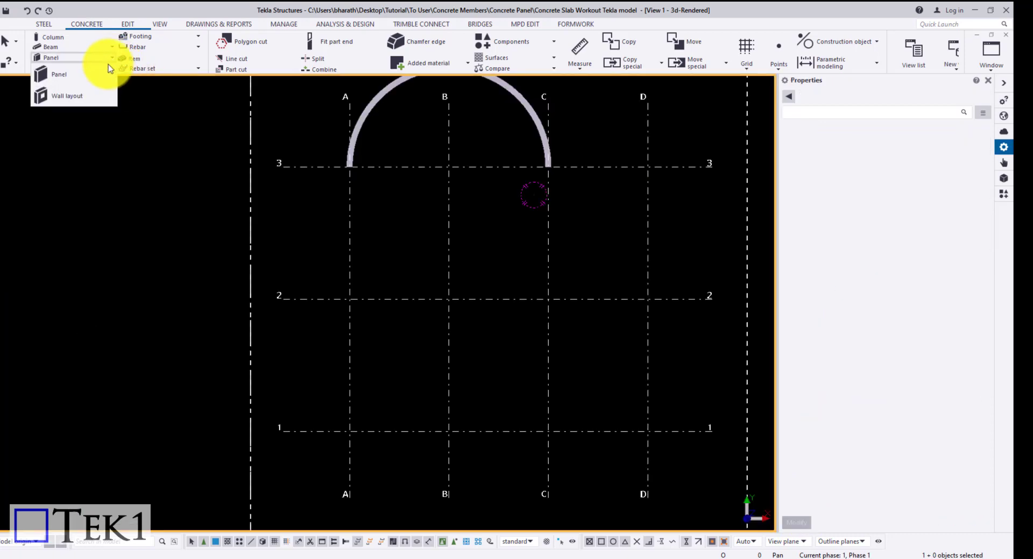
{"action": "left_click", "coordinate": [85, 96]}
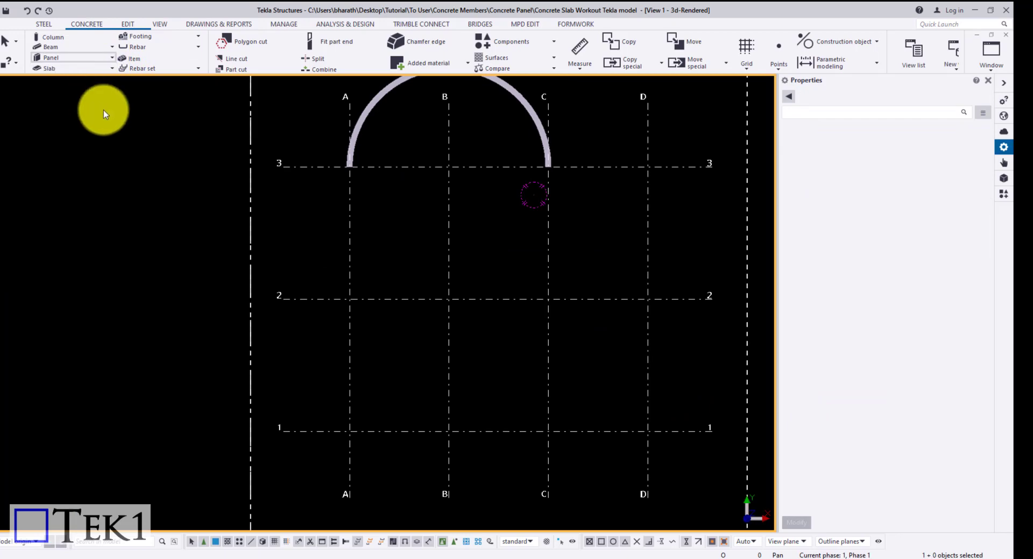
{"action": "left_click", "coordinate": [351, 298]}
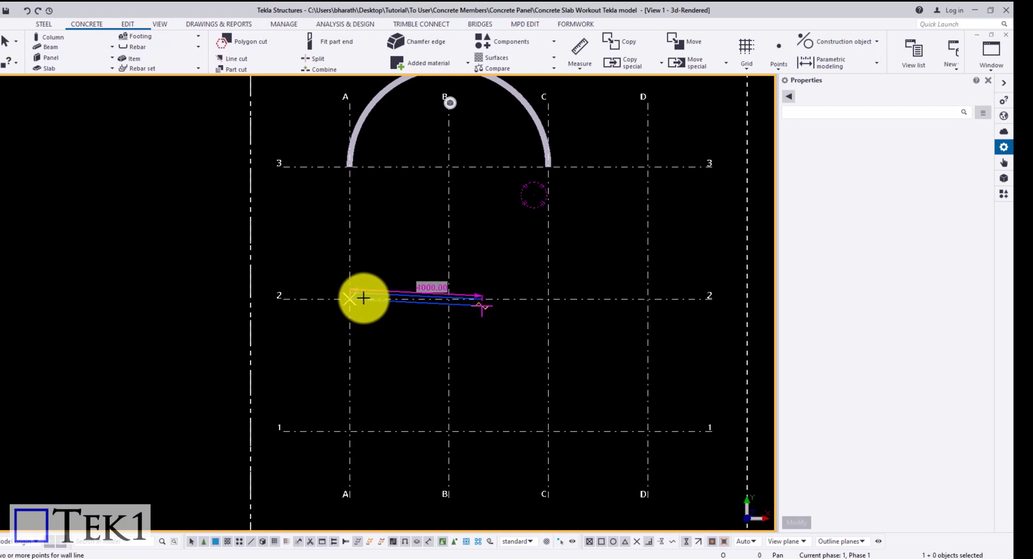
{"action": "left_click", "coordinate": [534, 283]}
{"action": "middle_click", "coordinate": [525, 273]}
Open the new wall layout's properties and examine its general, layer and vertical offset settings alongside the 3D view.
{"action": "scroll", "coordinate": [524, 273], "scroll_direction": "up", "scroll_amount": 4}
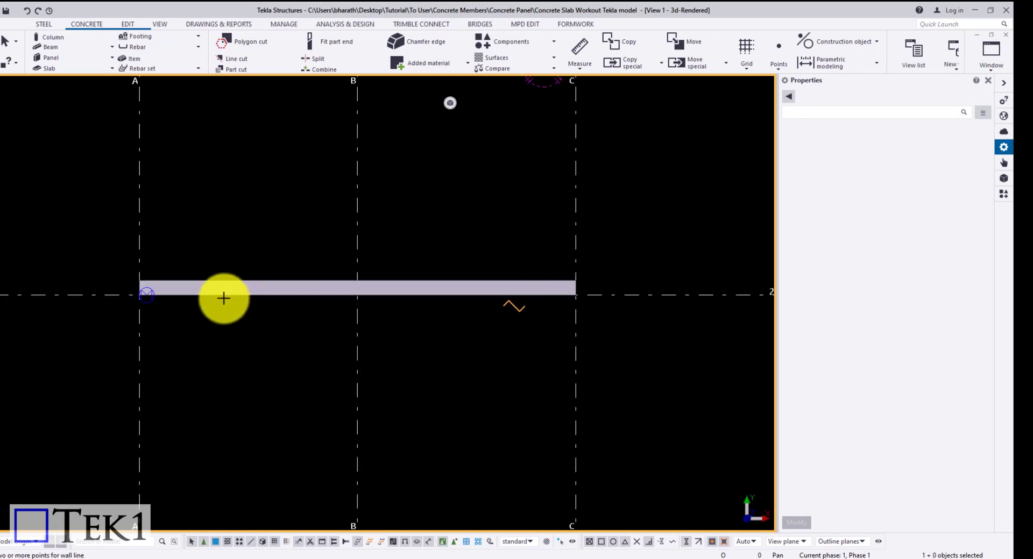
{"action": "double_click", "coordinate": [149, 301]}
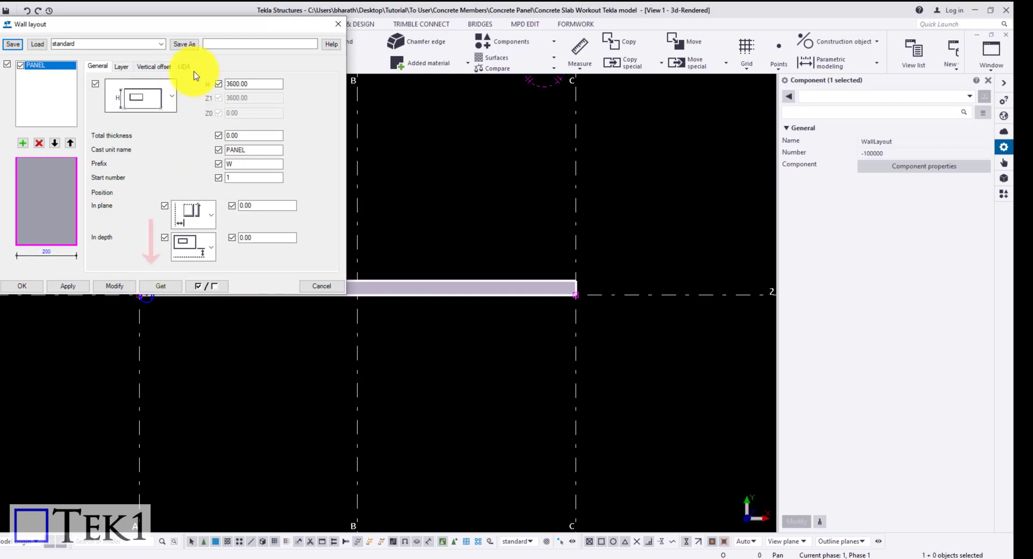
{"action": "left_click_drag", "start_coordinate": [218, 26], "coordinate": [822, 161]}
{"action": "scroll", "coordinate": [435, 283], "scroll_direction": "down", "scroll_amount": 3}
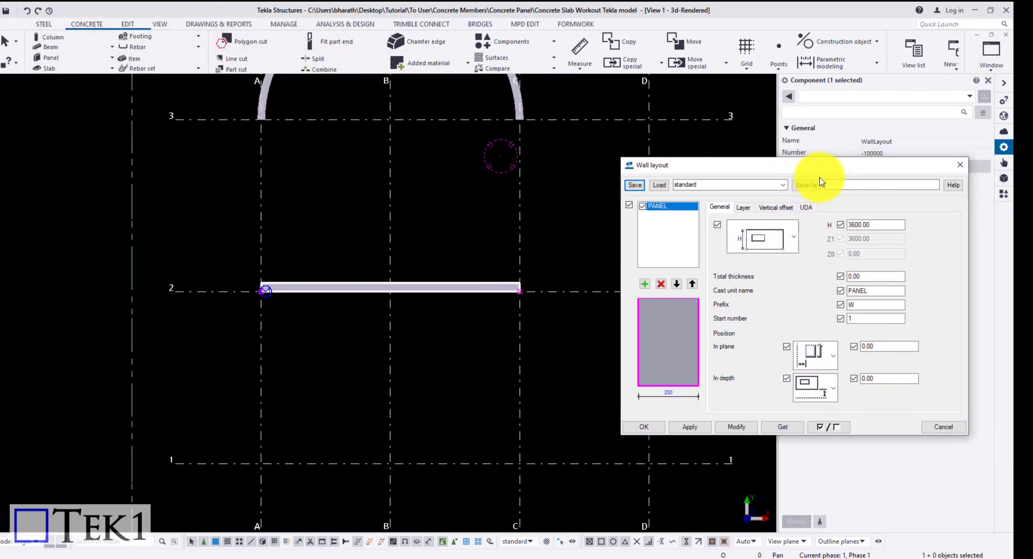
{"action": "middle_click_drag", "start_coordinate": [435, 283], "coordinate": [543, 178], "text": "ctrl"}
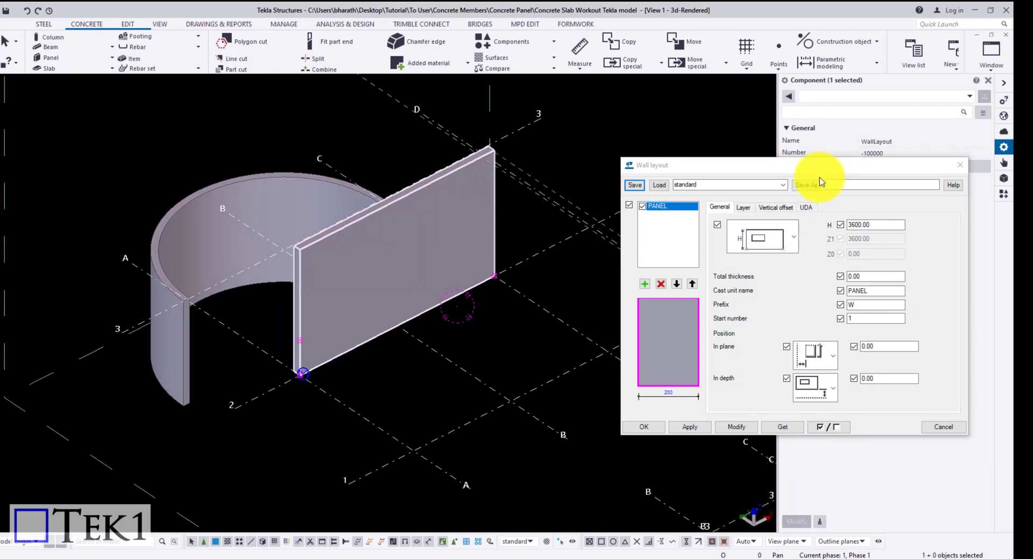
{"action": "left_click", "coordinate": [819, 178]}
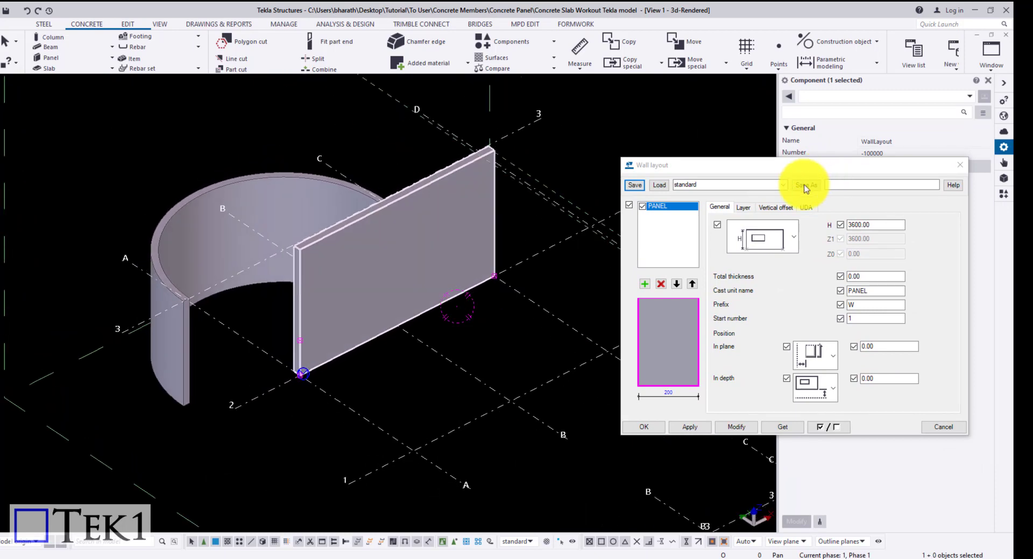
{"action": "left_click", "coordinate": [745, 208]}
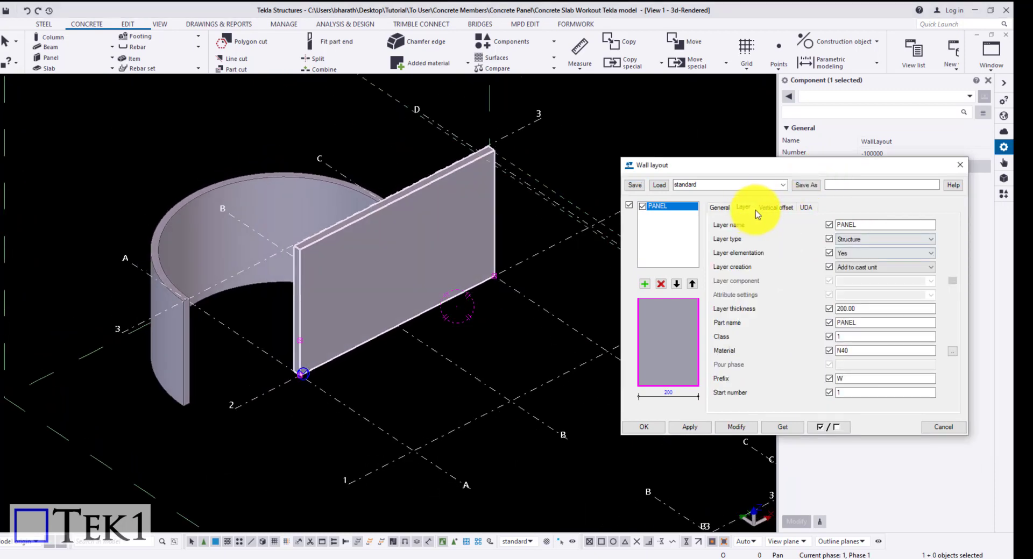
{"action": "left_click", "coordinate": [769, 211]}
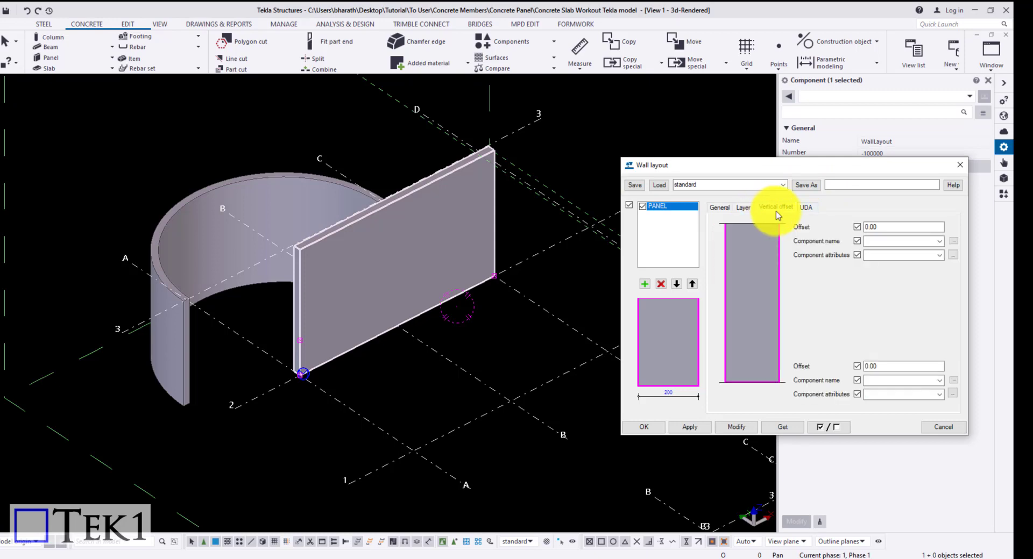
Add a FINISH layer in front of the wall layout's PANEL layer, apply it to the wall, and review the layer settings.
{"action": "left_click", "coordinate": [806, 211]}
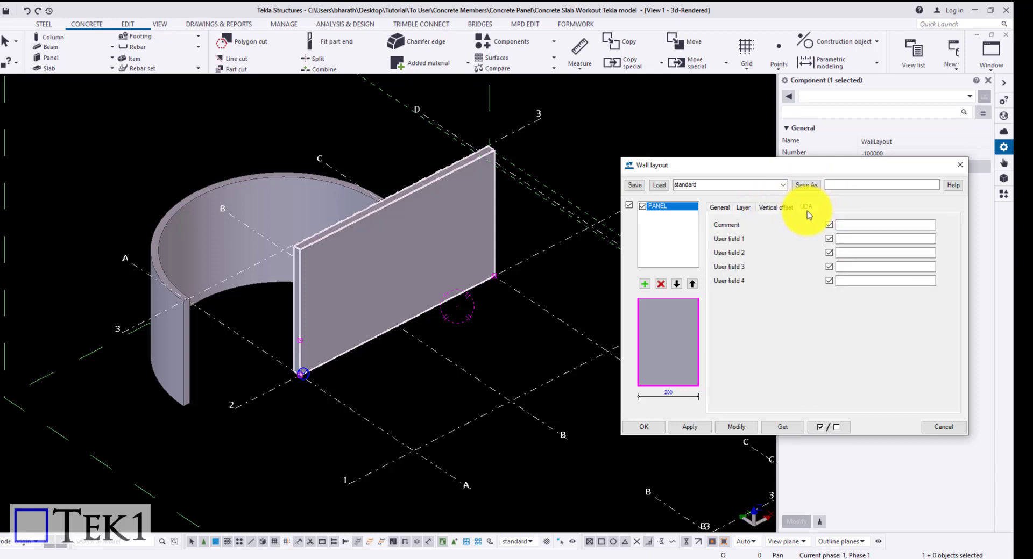
{"action": "left_click", "coordinate": [715, 209]}
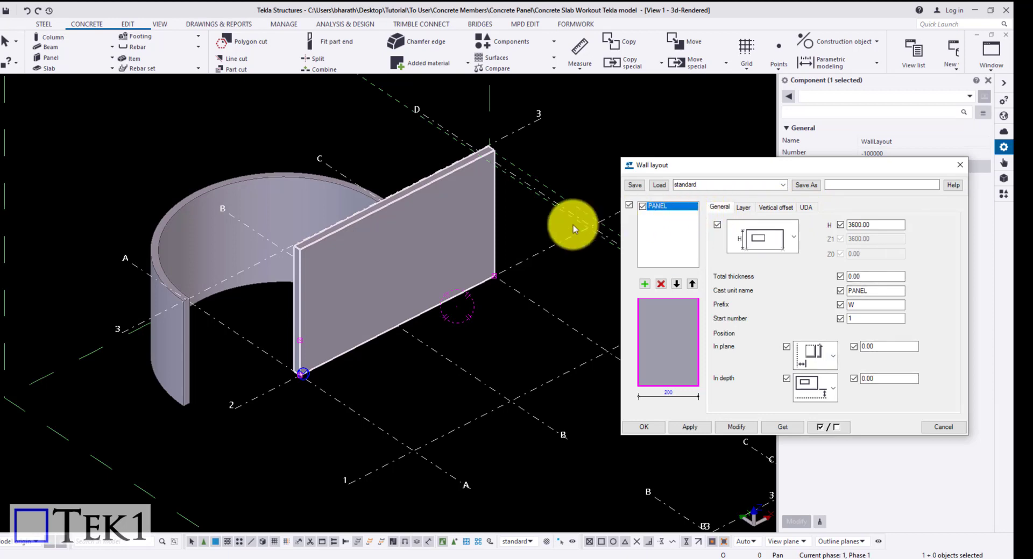
{"action": "scroll", "coordinate": [341, 251], "scroll_direction": "up", "scroll_amount": 3}
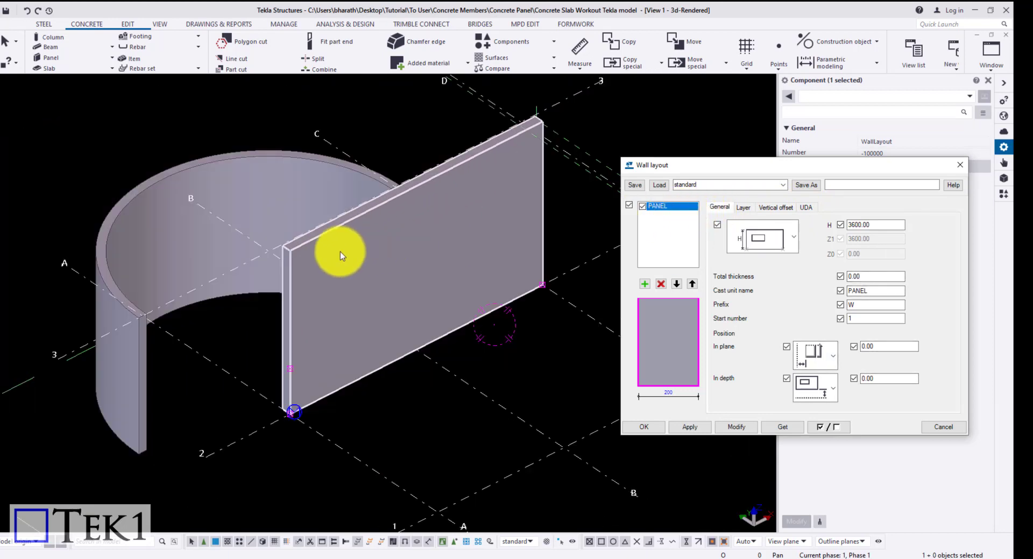
{"action": "left_click", "coordinate": [643, 285]}
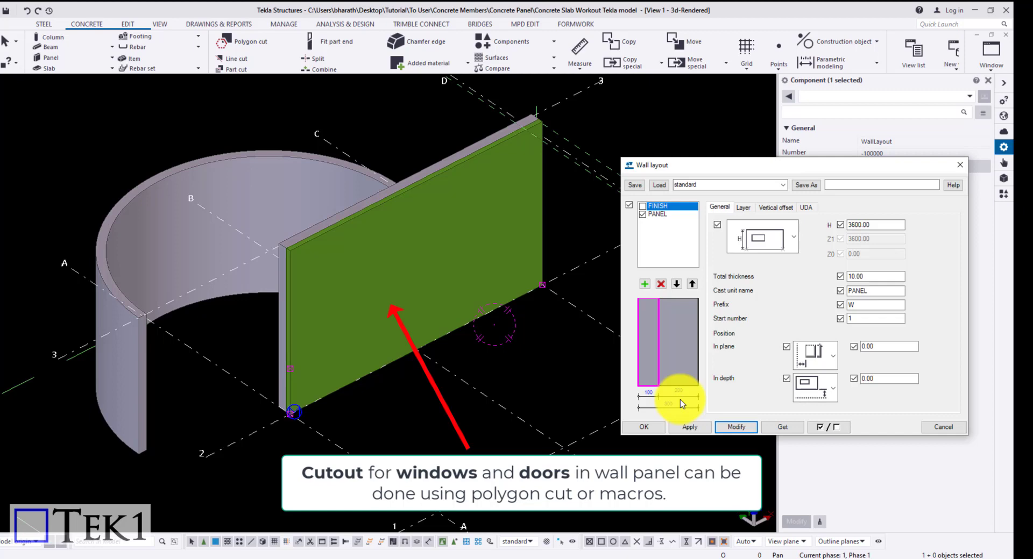
{"action": "left_click", "coordinate": [742, 208]}
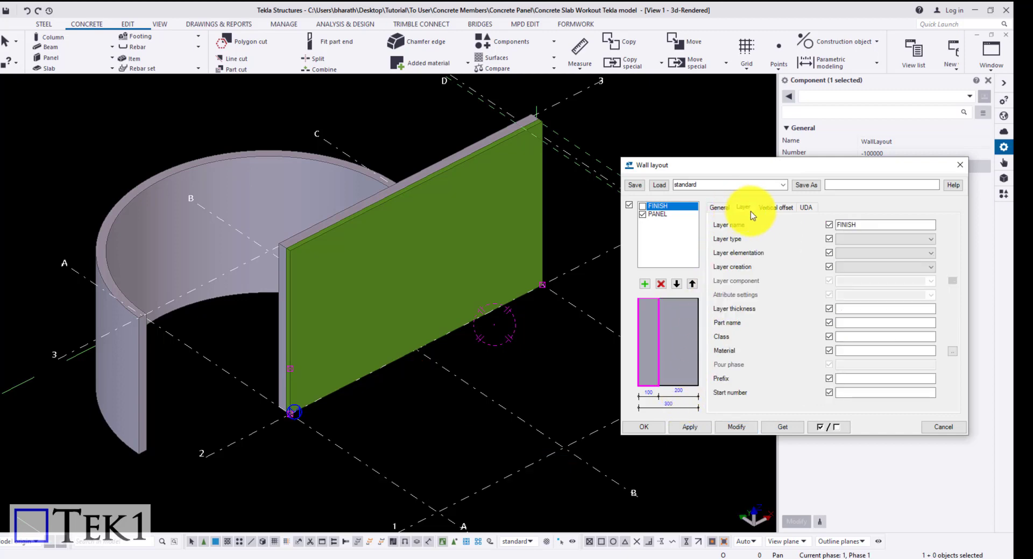
{"action": "left_click", "coordinate": [663, 214]}
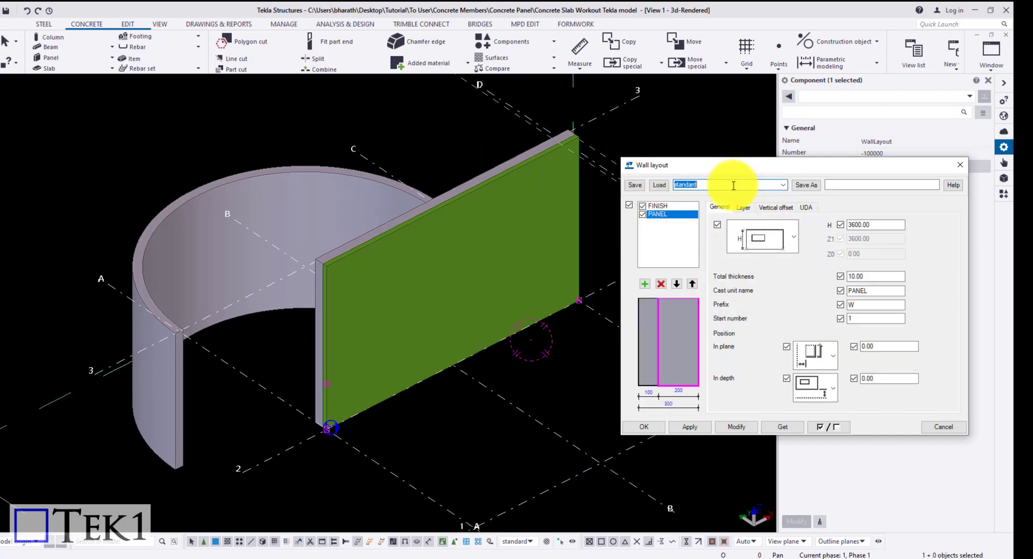
Load the Double Wall preset into the wall layout, apply it to the wall, and close the properties dialog.
{"action": "left_click", "coordinate": [783, 184]}
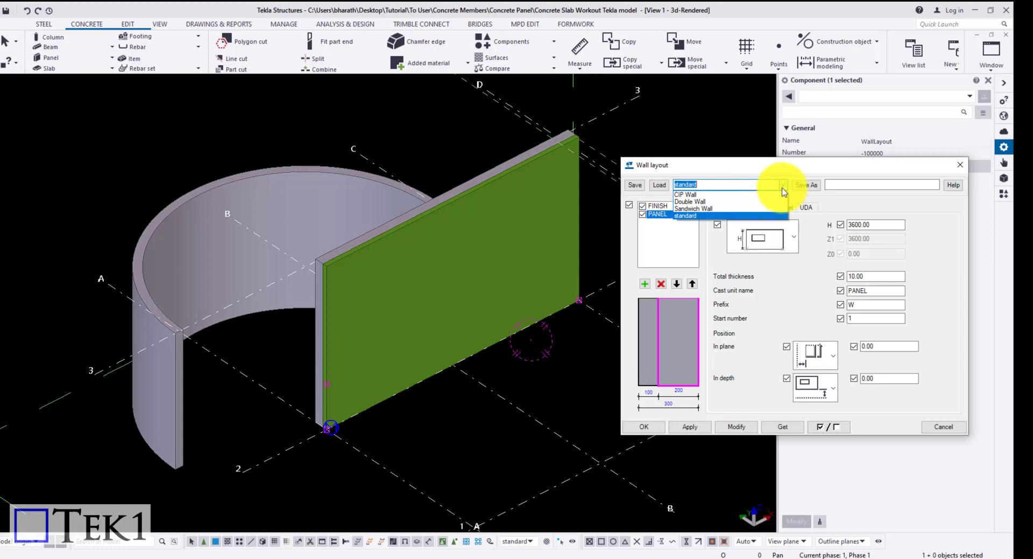
{"action": "left_click", "coordinate": [753, 202]}
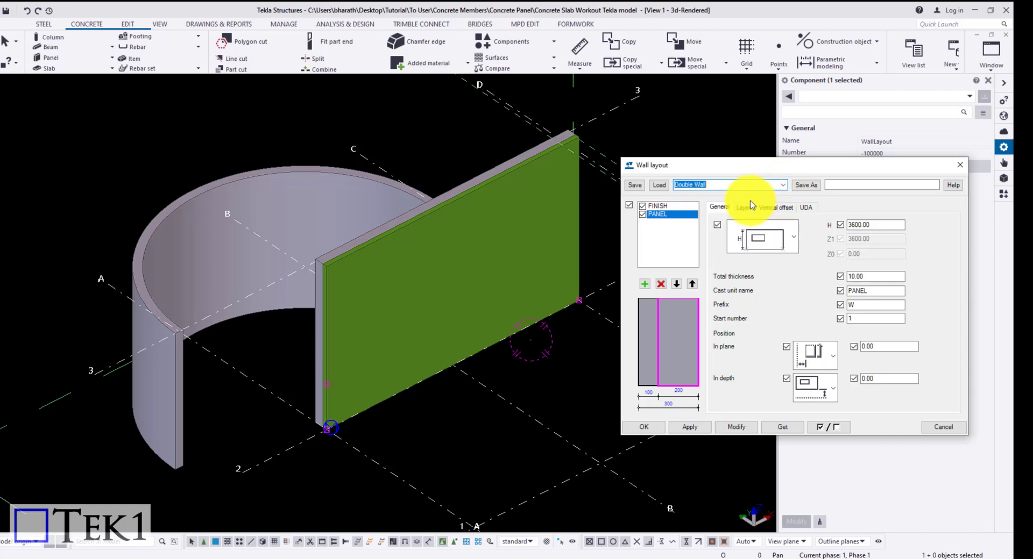
{"action": "left_click", "coordinate": [666, 187]}
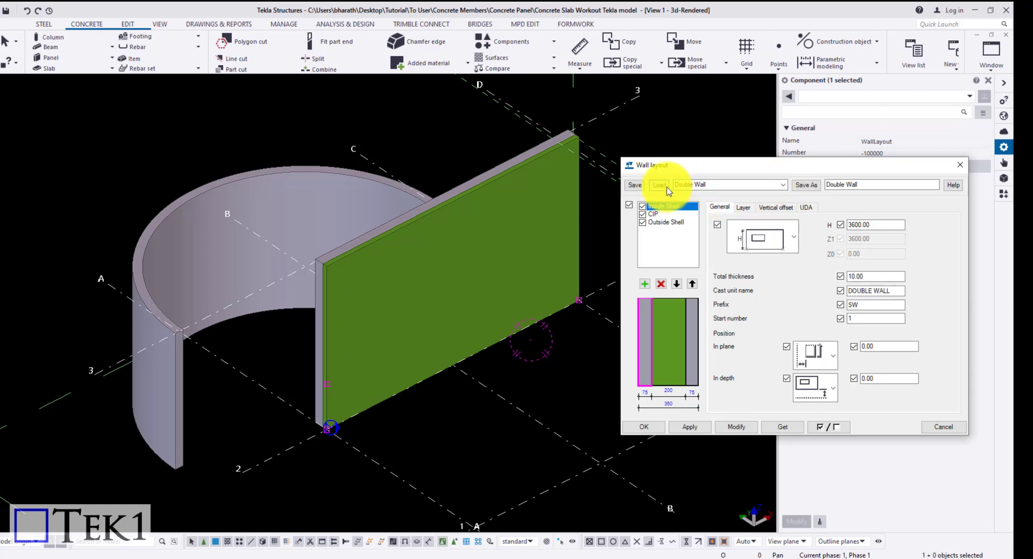
{"action": "left_click", "coordinate": [737, 427]}
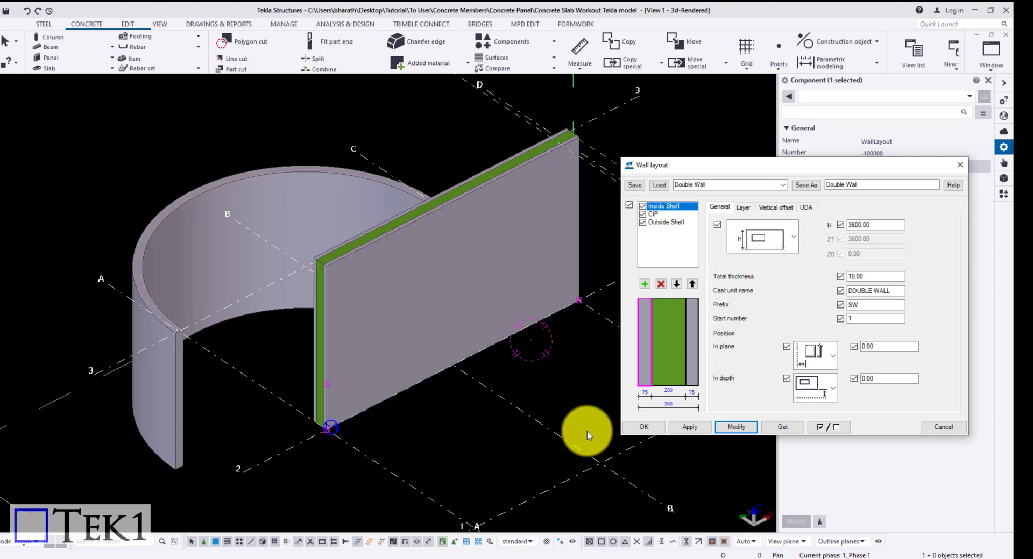
{"action": "left_click", "coordinate": [960, 171]}
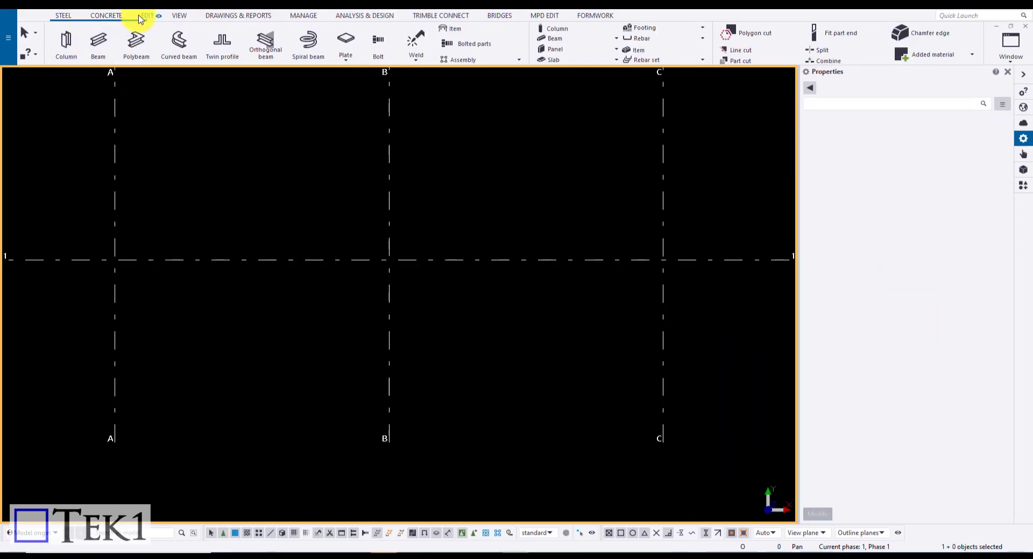
Model a concrete panel along grid line 1 from grid A to grid B in plan view.
{"action": "left_click", "coordinate": [120, 17]}
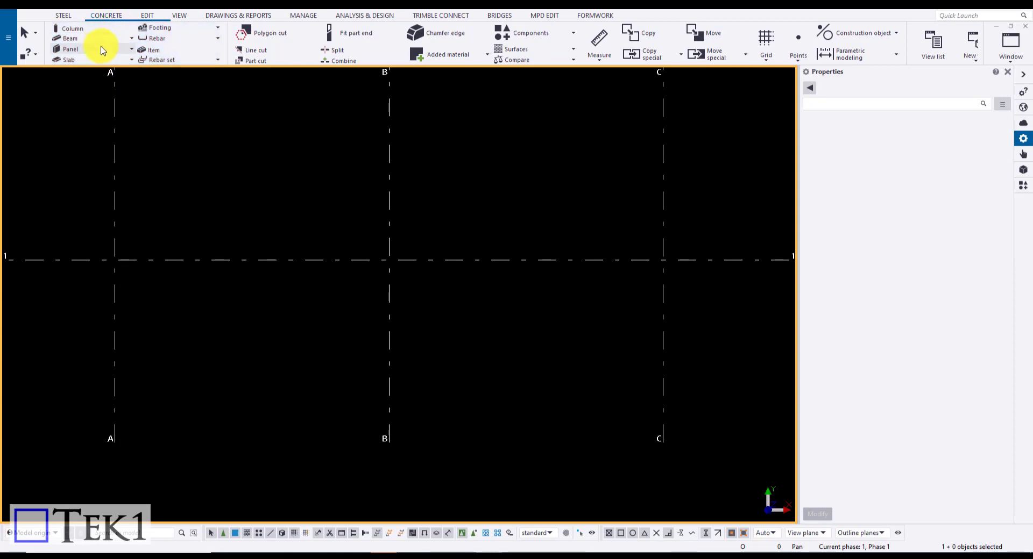
{"action": "left_click", "coordinate": [86, 49]}
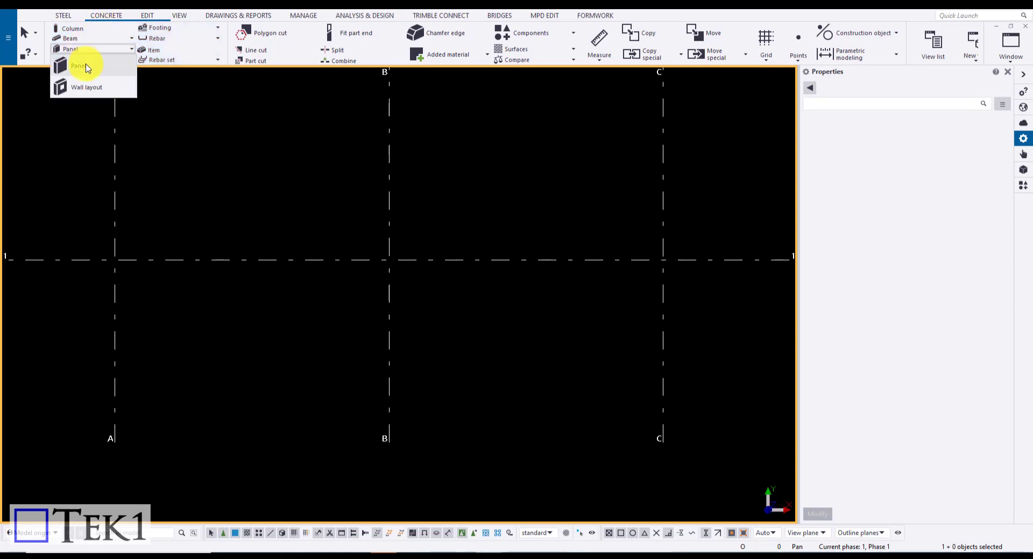
{"action": "left_click", "coordinate": [84, 68]}
{"action": "left_click", "coordinate": [114, 260]}
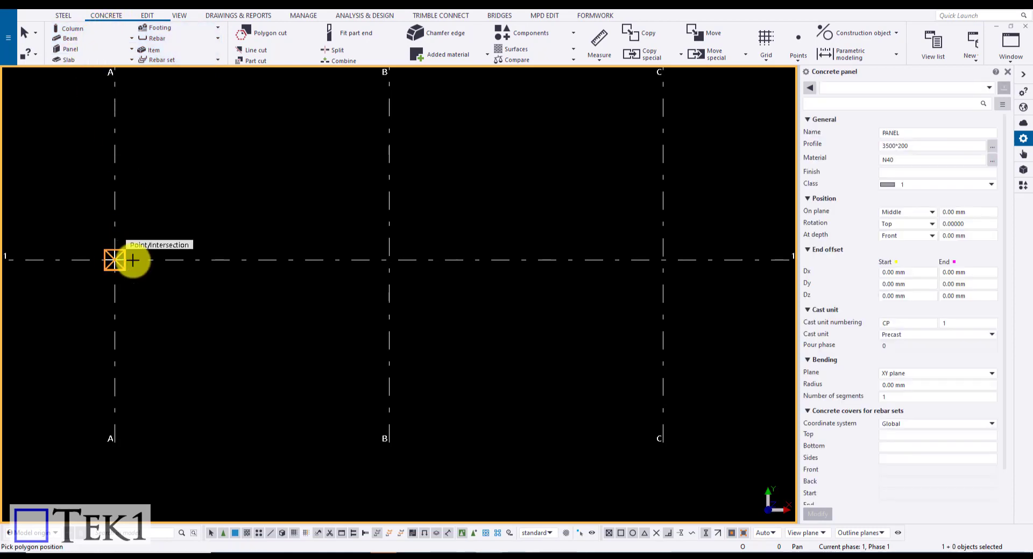
{"action": "left_click", "coordinate": [386, 260]}
{"action": "middle_click", "coordinate": [386, 260]}
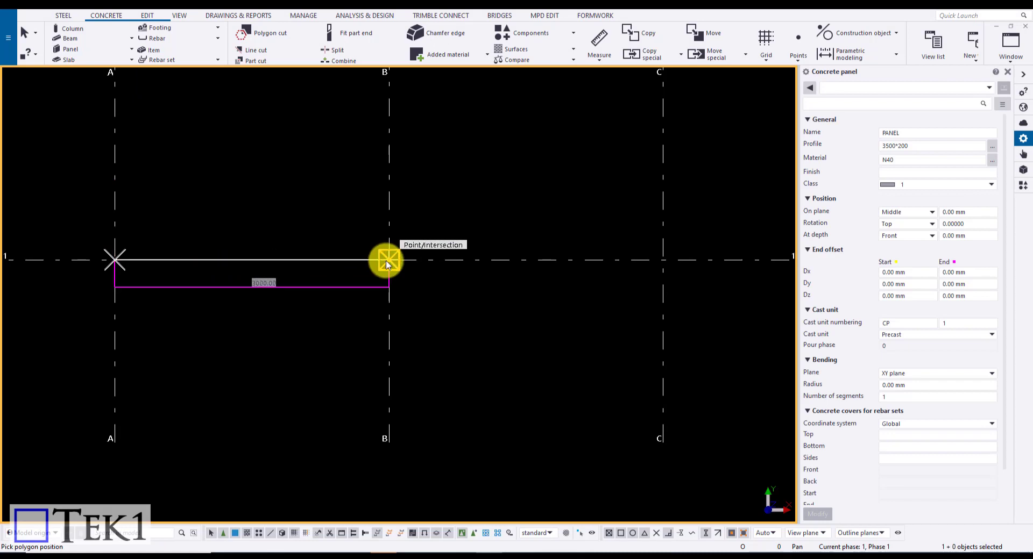
Model a second concrete panel along grid line 1 from grid B to grid C and end the command.
{"action": "left_click", "coordinate": [389, 260]}
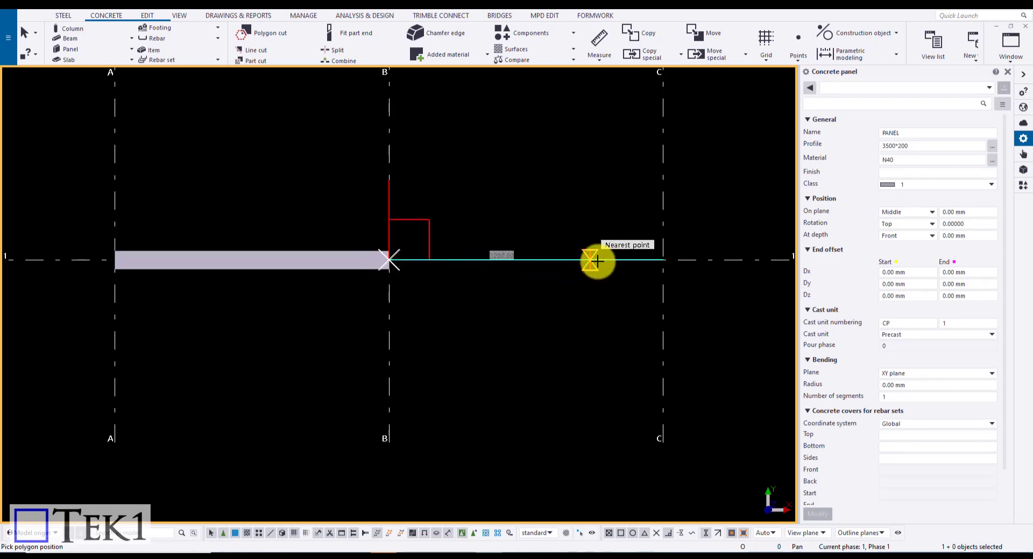
{"action": "left_click", "coordinate": [660, 260]}
{"action": "middle_click", "coordinate": [660, 260]}
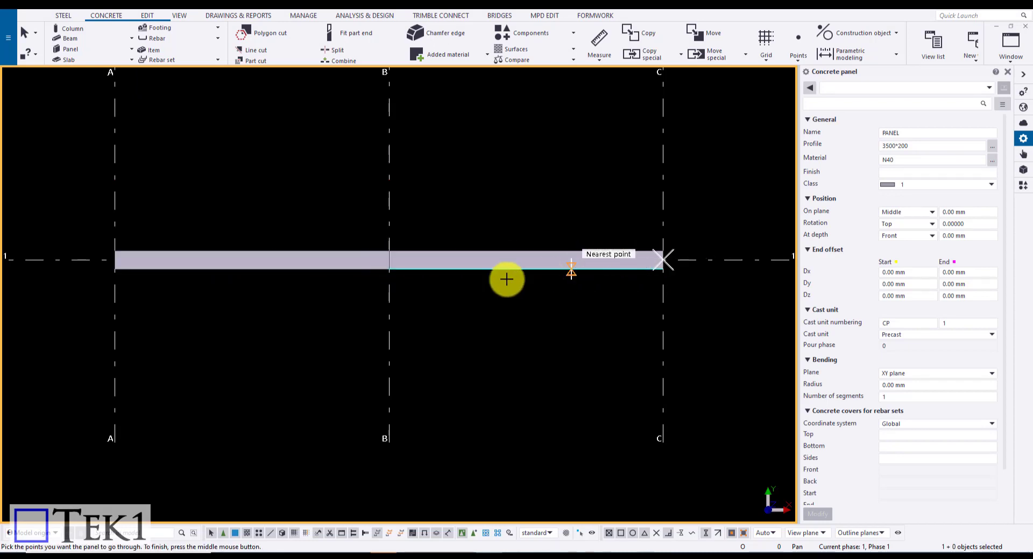
{"action": "scroll", "coordinate": [389, 262], "scroll_direction": "up", "scroll_amount": 6}
{"action": "scroll", "coordinate": [391, 229], "scroll_direction": "up", "scroll_amount": 2}
{"action": "key", "text": "Escape"}
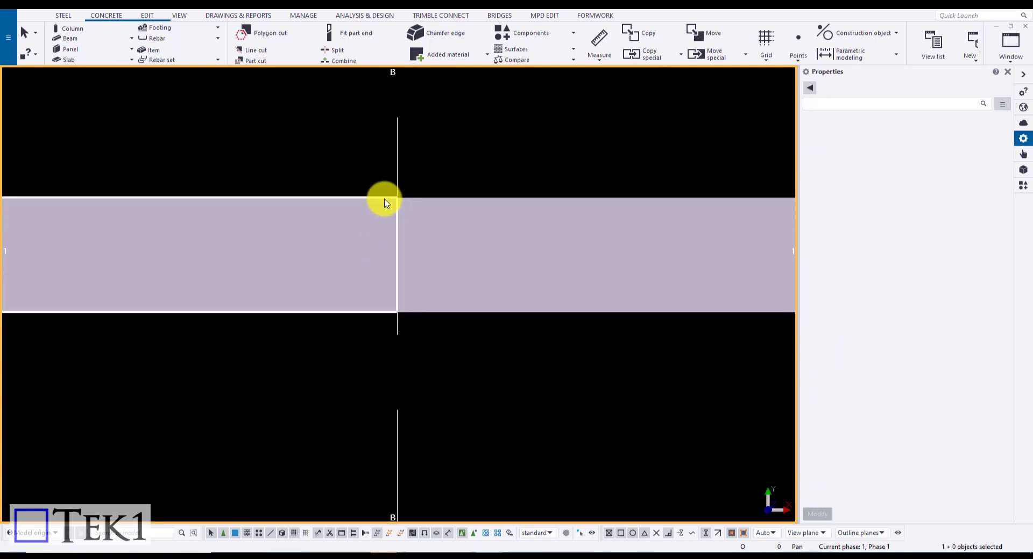
Set the end offset Dx of the panel between grids A and B to -10 mm at its end point.
{"action": "left_click", "coordinate": [385, 201]}
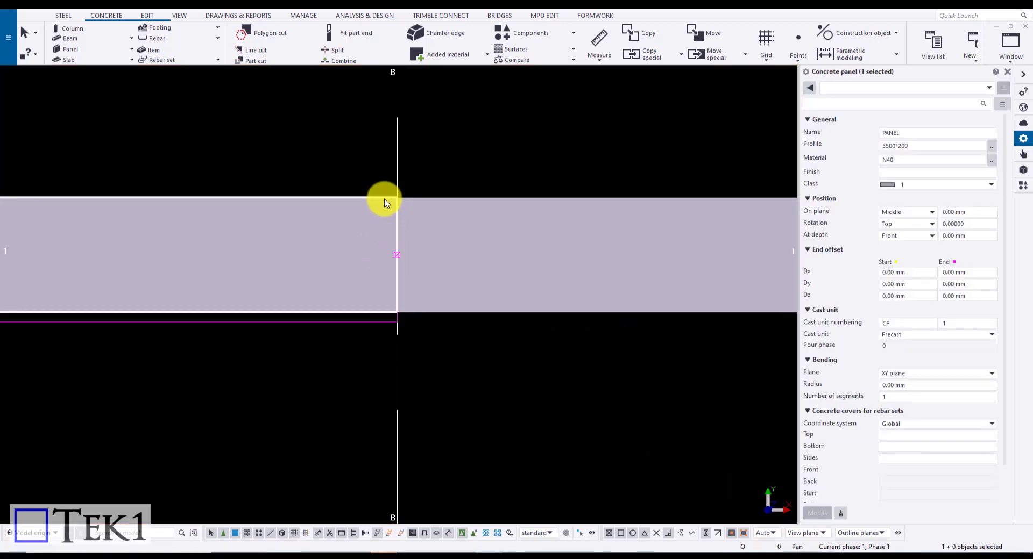
{"action": "left_click", "coordinate": [450, 198]}
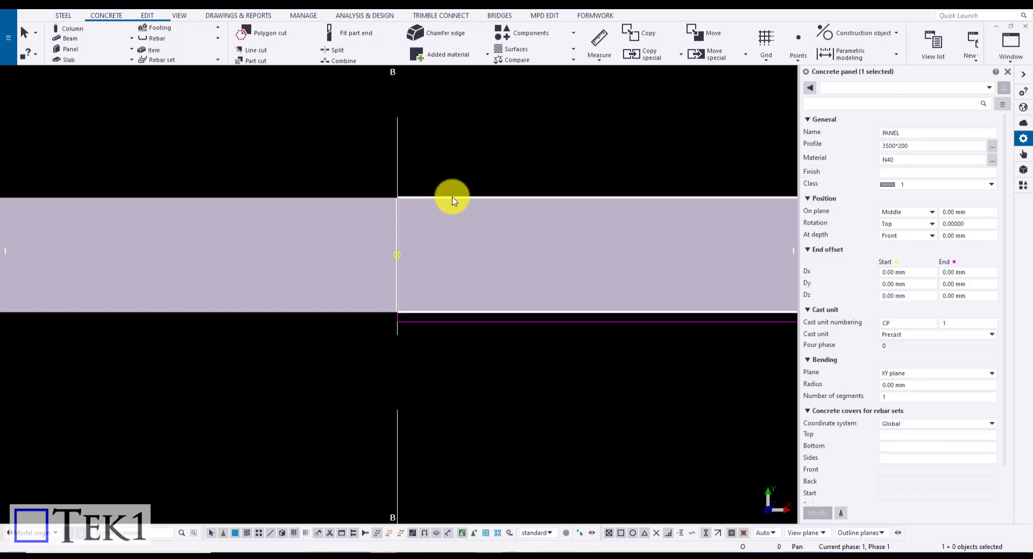
{"action": "left_click", "coordinate": [353, 197]}
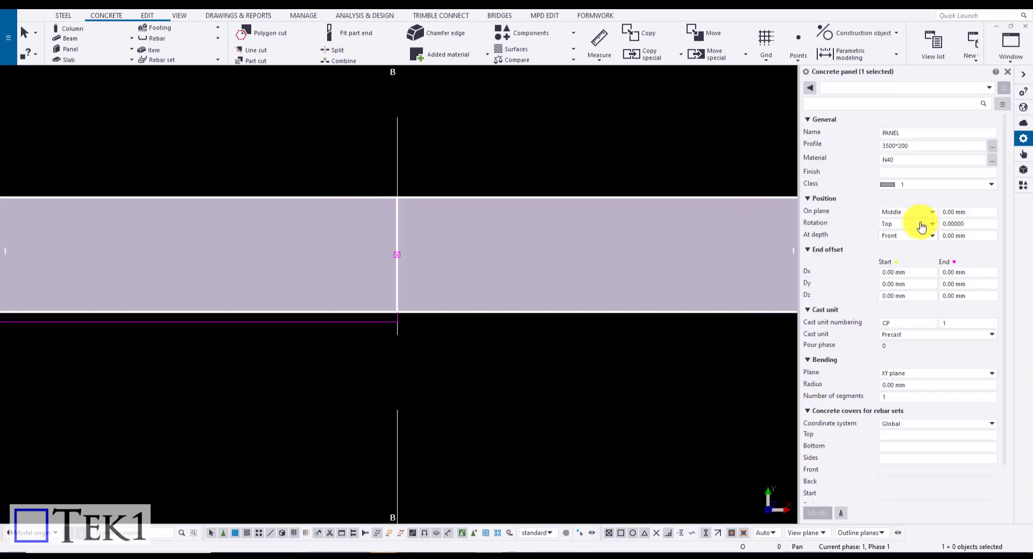
{"action": "left_click", "coordinate": [943, 272]}
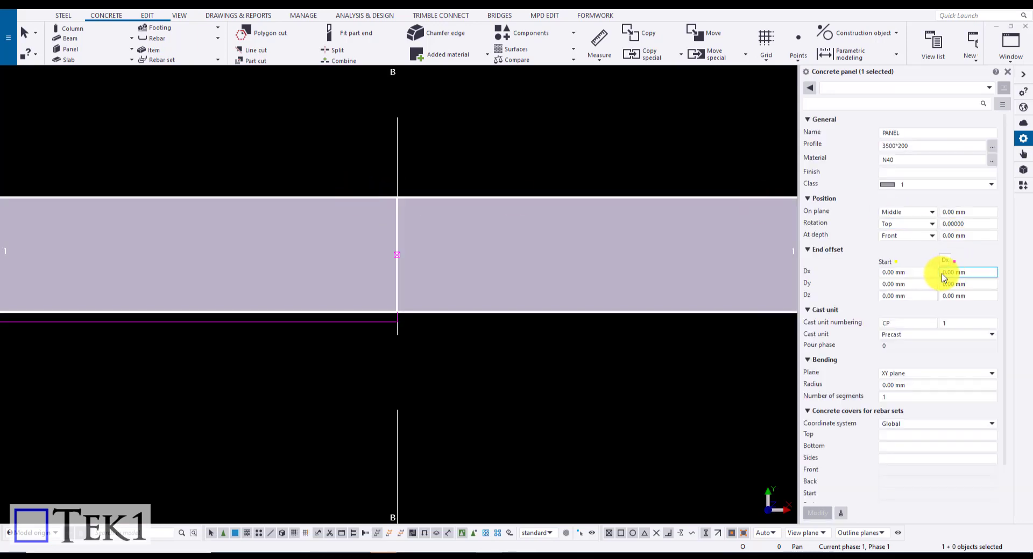
{"action": "type", "text": "-1"}
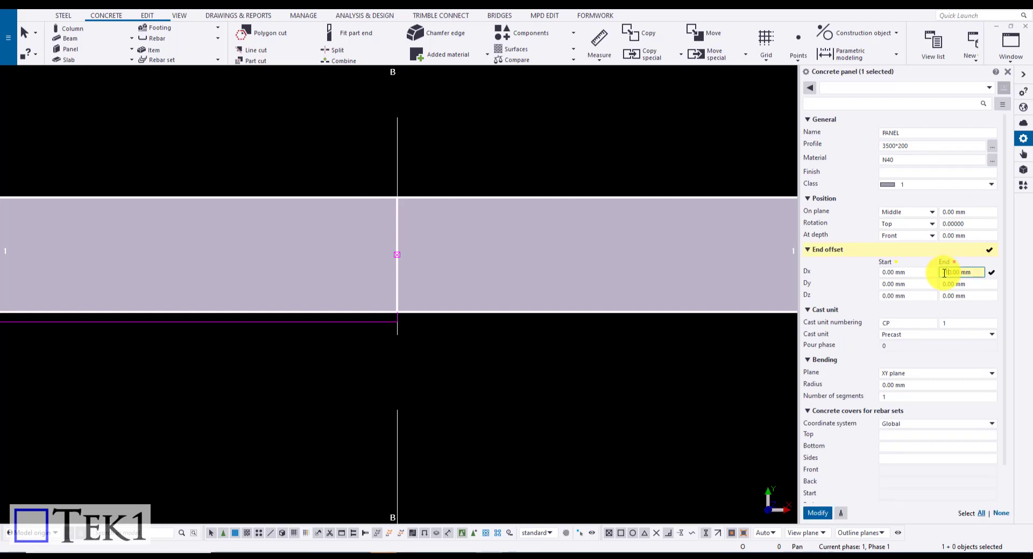
{"action": "left_click", "coordinate": [817, 513]}
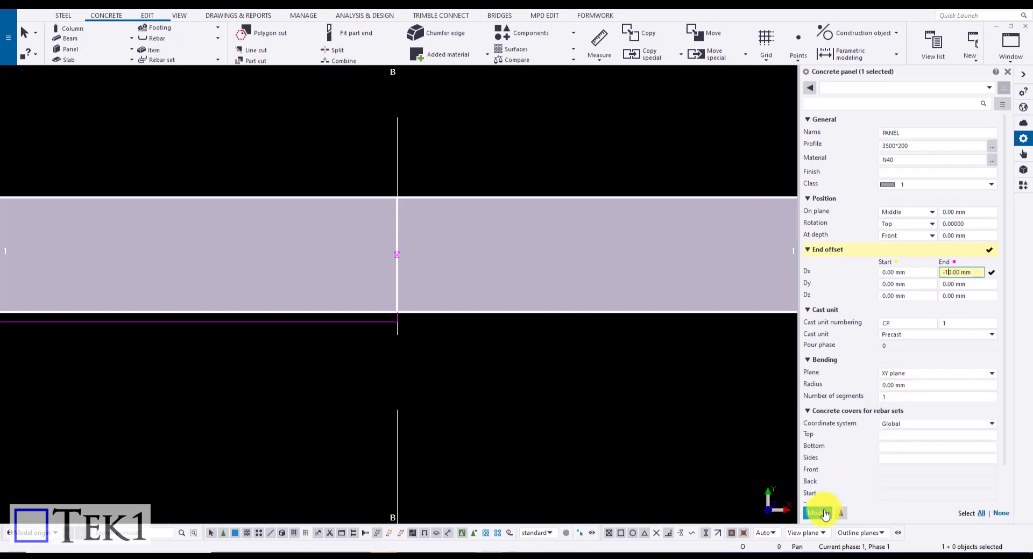
Set the start offset Dx of the panel between grids B and C to 10 mm and deselect it.
{"action": "left_click", "coordinate": [487, 203]}
{"action": "left_click_drag", "start_coordinate": [908, 272], "coordinate": [874, 272]}
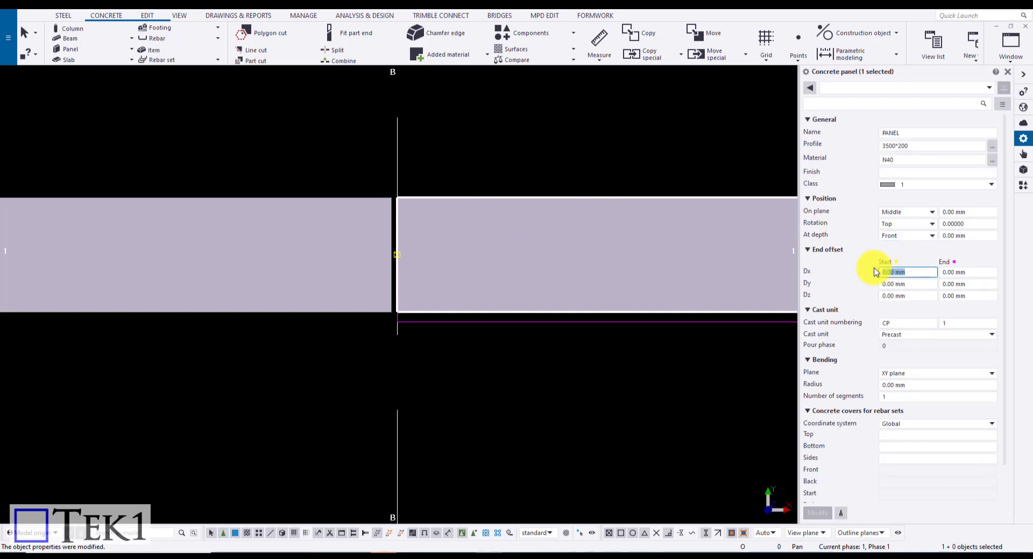
{"action": "type", "text": "1"}
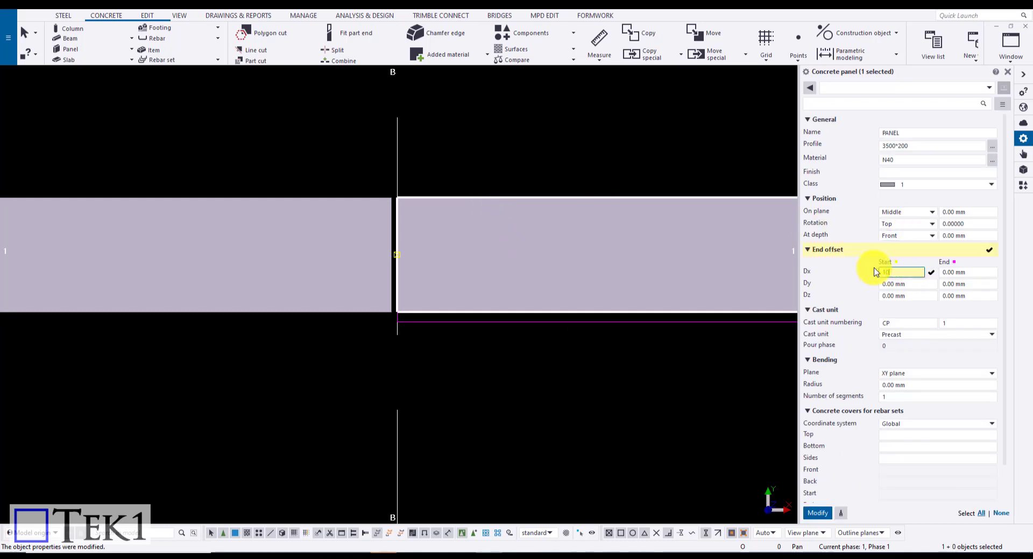
{"action": "type", "text": "0"}
{"action": "key", "text": "Return"}
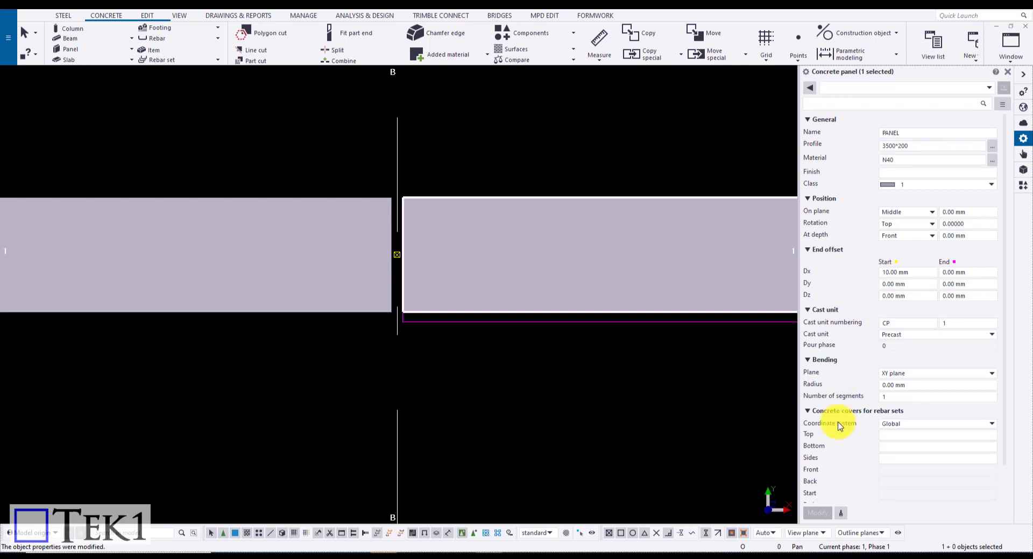
{"action": "left_click", "coordinate": [754, 454]}
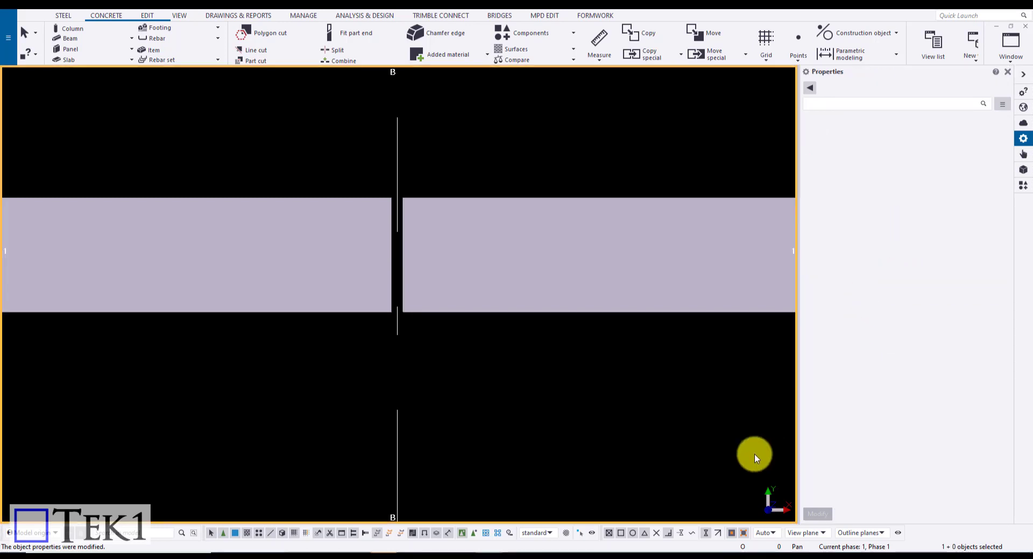
Measure the gap between the upper corners of the two panels at grid B.
{"action": "left_click", "coordinate": [597, 40]}
{"action": "scroll", "coordinate": [393, 183], "scroll_direction": "up", "scroll_amount": 2}
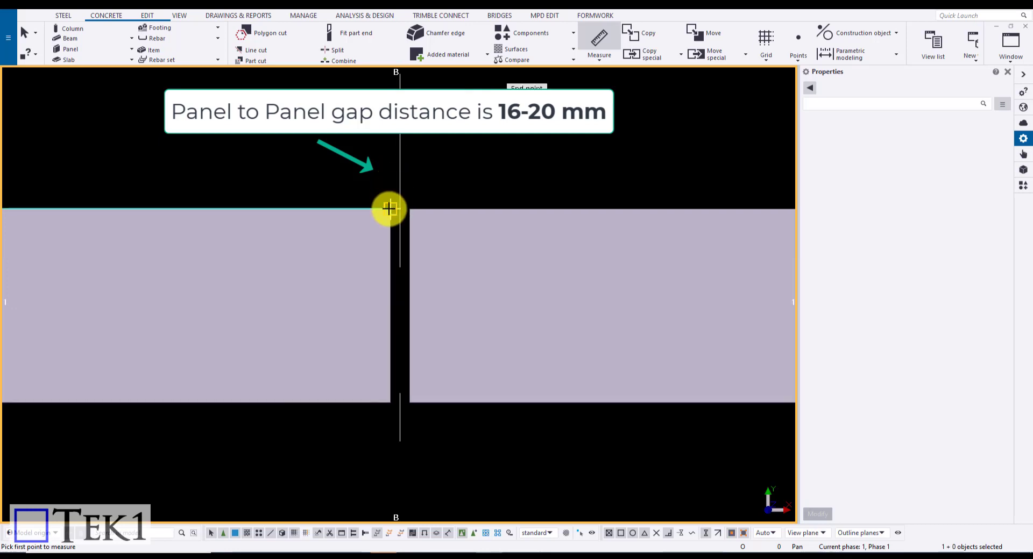
{"action": "left_click", "coordinate": [388, 208]}
{"action": "left_click", "coordinate": [409, 206]}
{"action": "scroll", "coordinate": [408, 207], "scroll_direction": "down", "scroll_amount": 2}
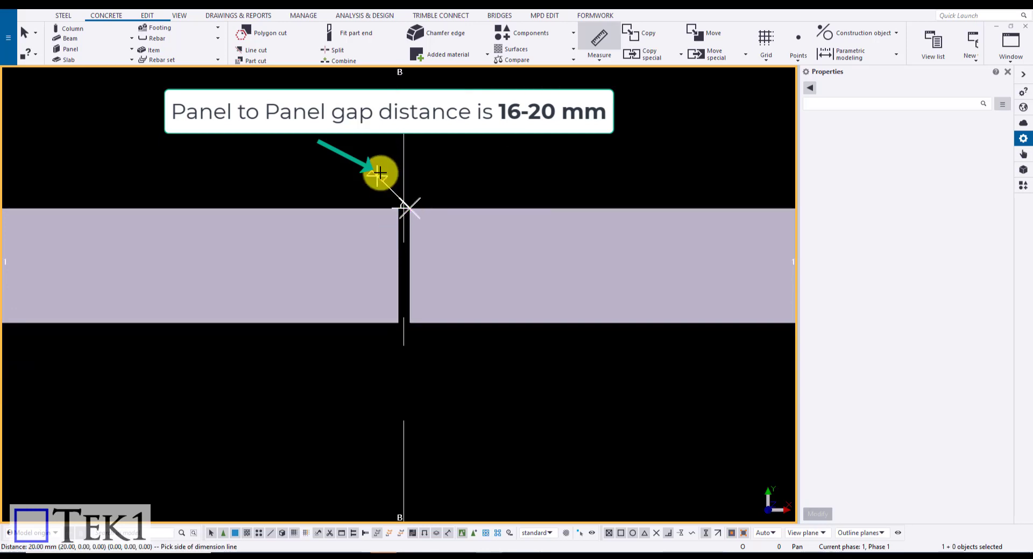